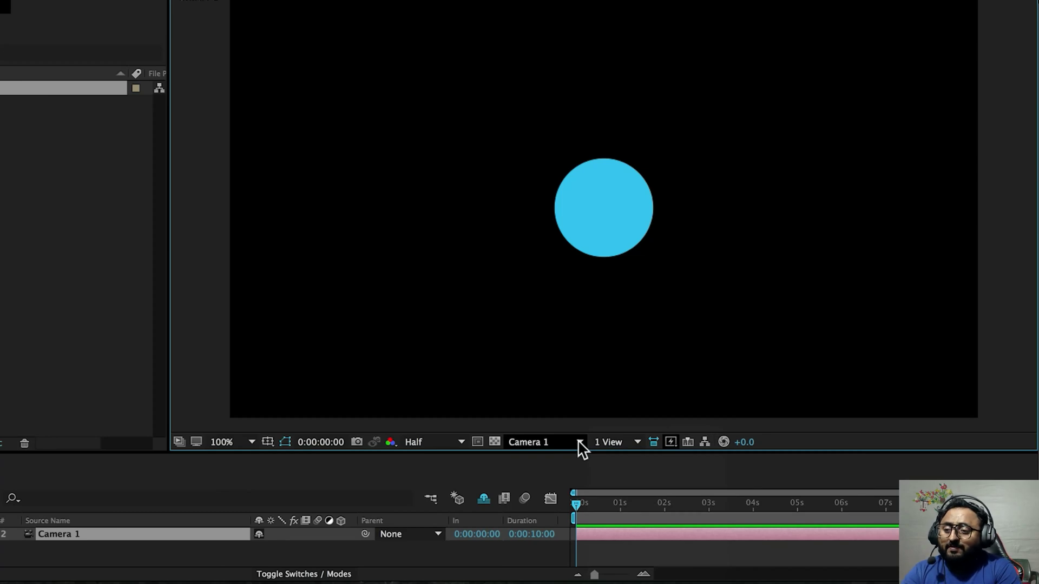
Cycle the 3D view of the composition through Front, Left, Top and Custom View 1 to examine the camera's placement
left_click(579, 442)
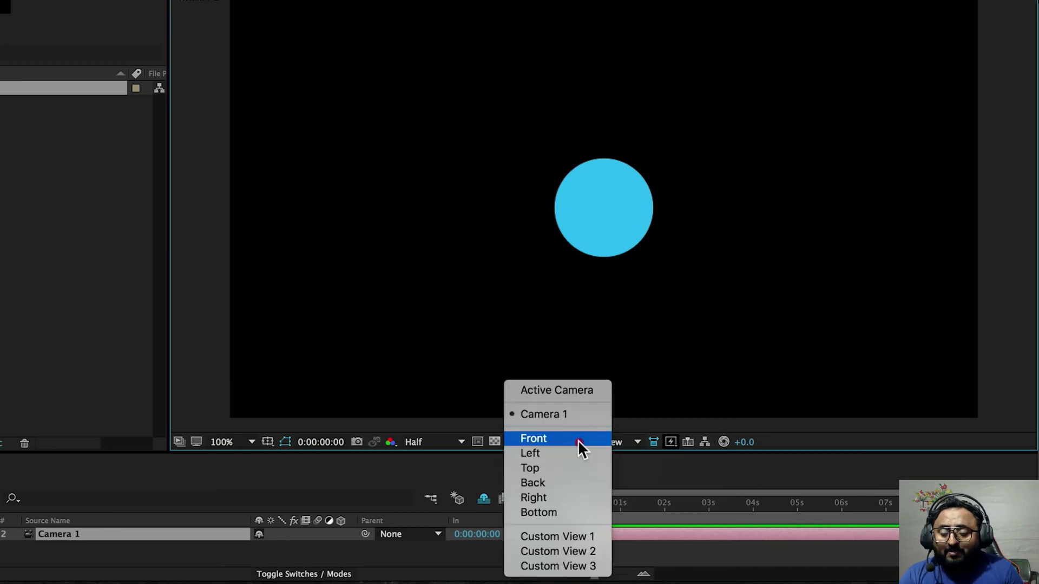
left_click(578, 440)
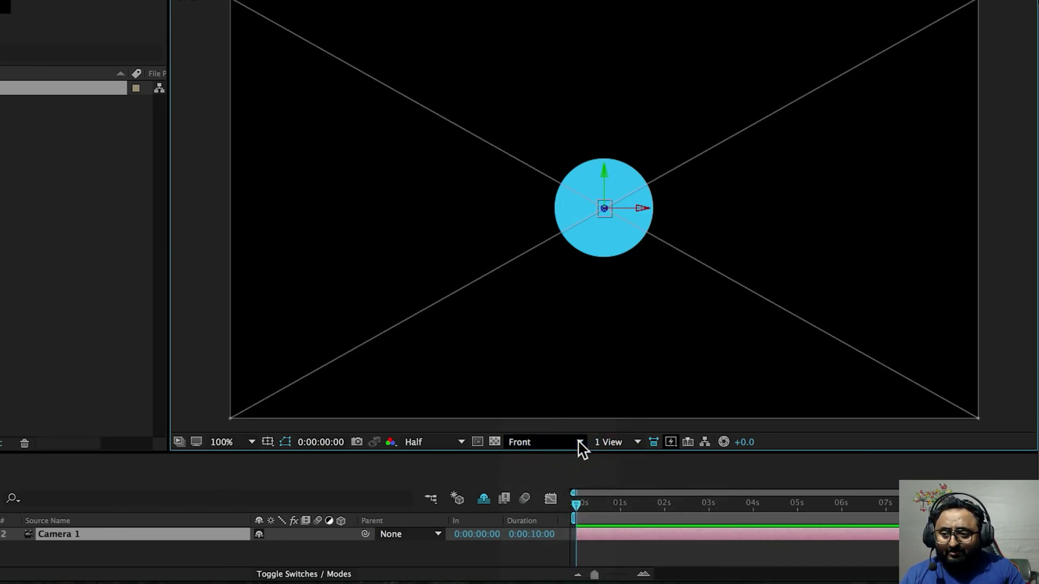
left_click(578, 440)
left_click(575, 453)
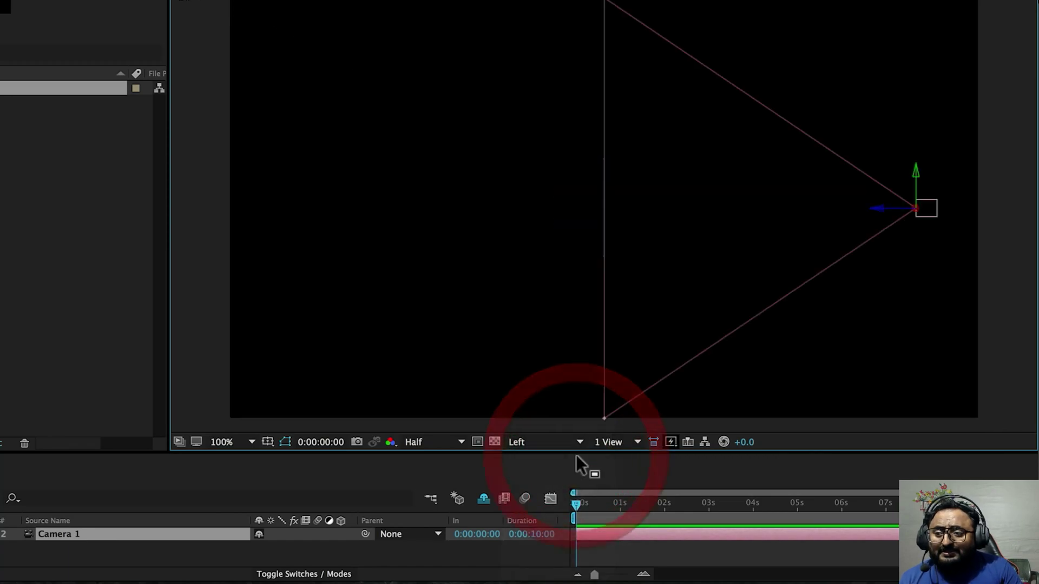
left_click(575, 443)
left_click(576, 463)
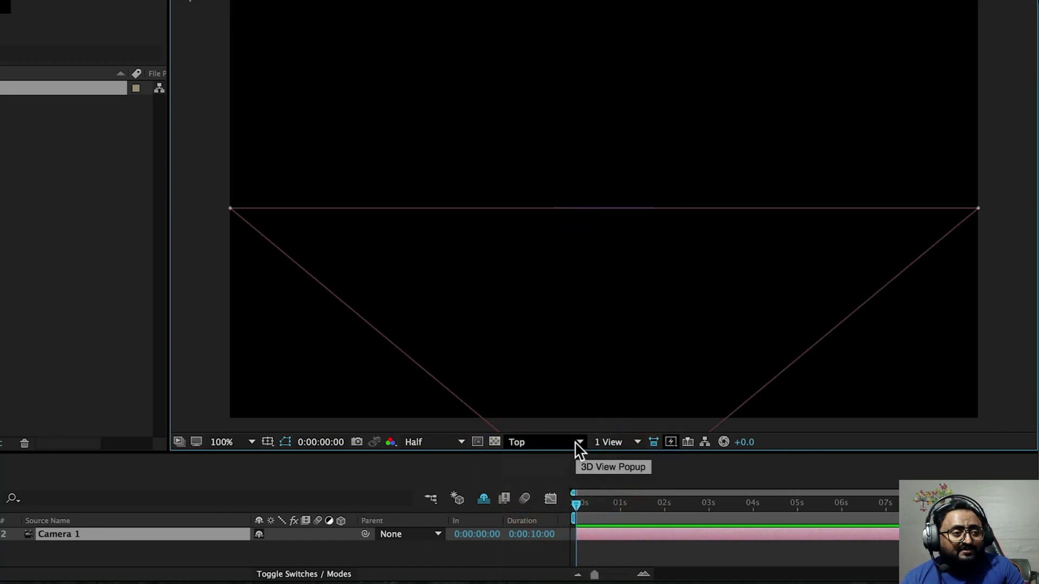
left_click(577, 443)
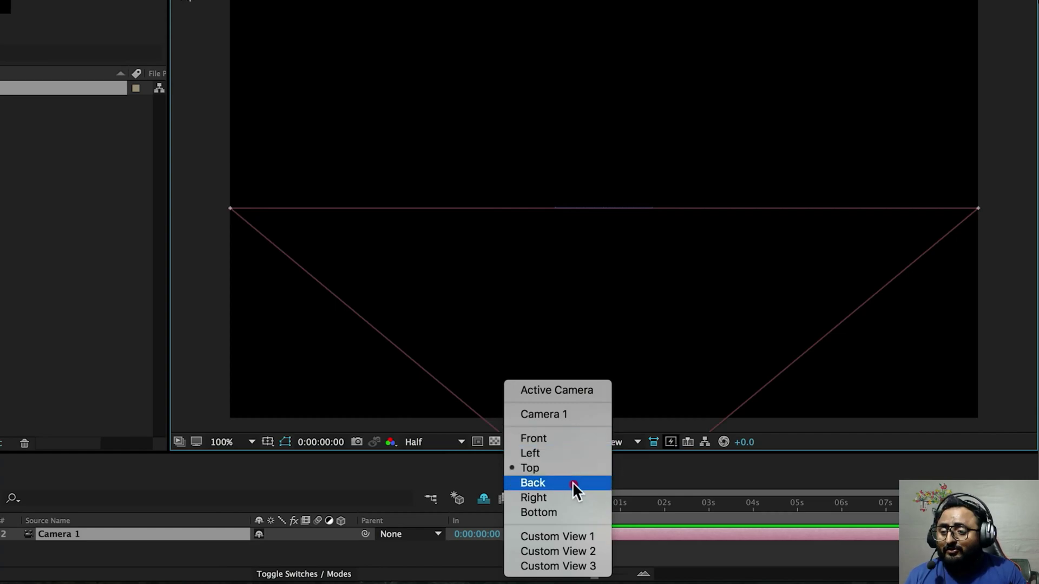
left_click(572, 534)
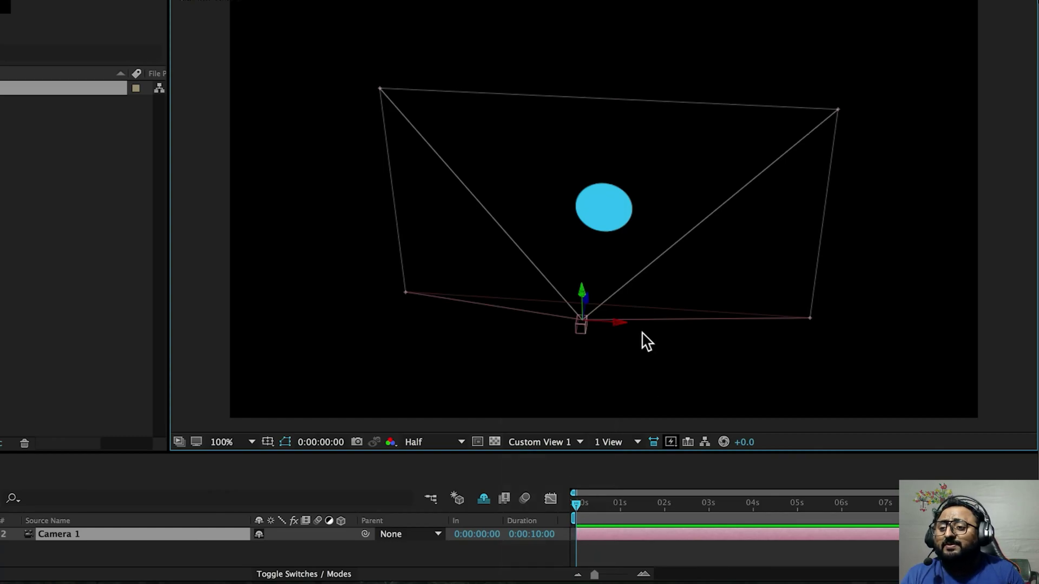
left_click_drag(617, 323, 604, 351)
left_click_drag(580, 290, 586, 367)
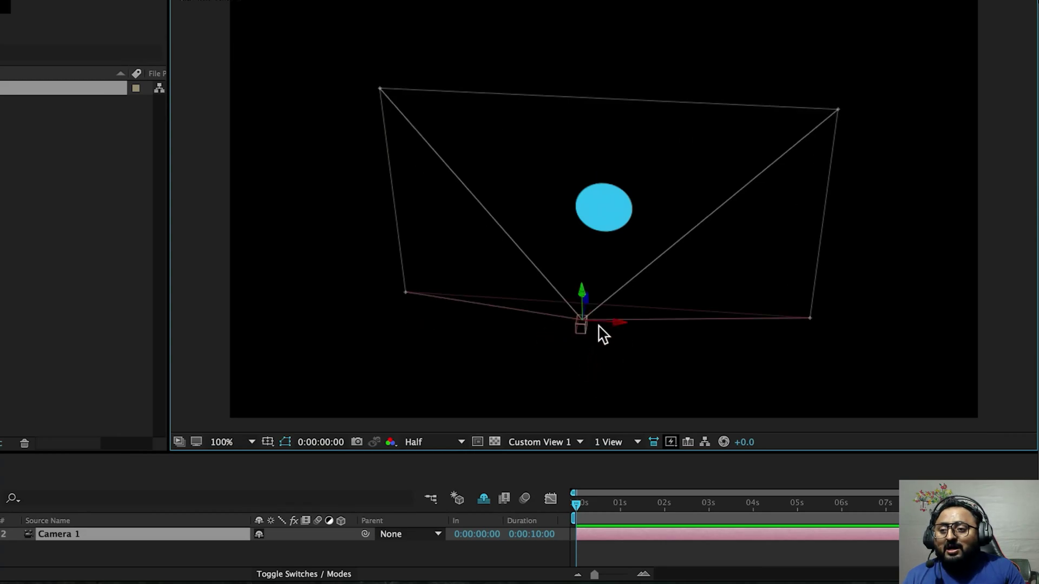
mouse_move(586, 301)
left_mouse_down()
mouse_move(612, 232)
mouse_move(617, 112)
mouse_move(599, 380)
left_mouse_up()
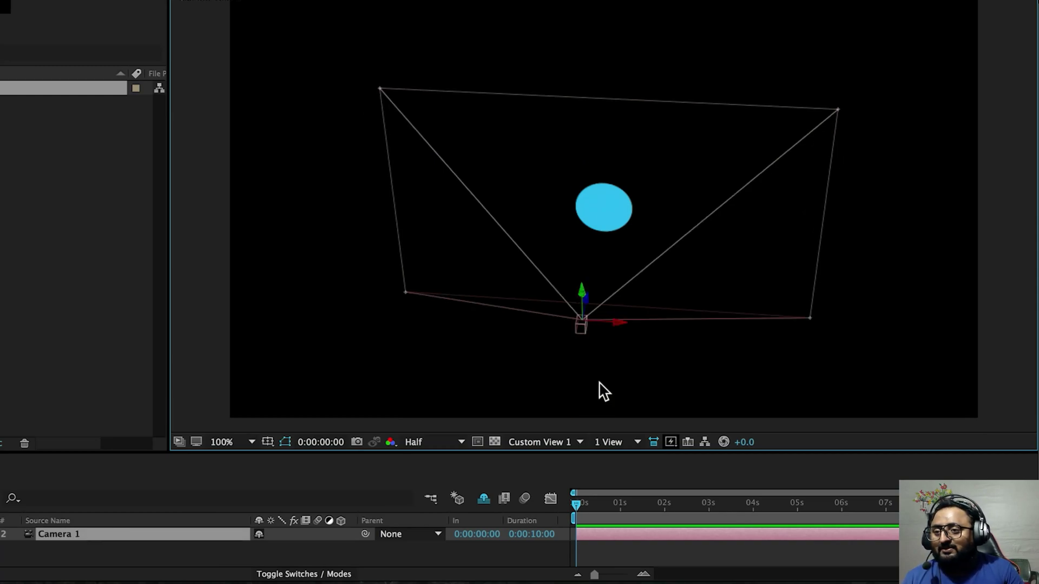
mouse_move(519, 263)
left_mouse_down()
mouse_move(550, 290)
mouse_move(617, 292)
mouse_move(680, 218)
mouse_move(709, 211)
mouse_move(700, 200)
mouse_move(652, 211)
mouse_move(629, 264)
mouse_move(589, 262)
mouse_move(561, 246)
left_mouse_up()
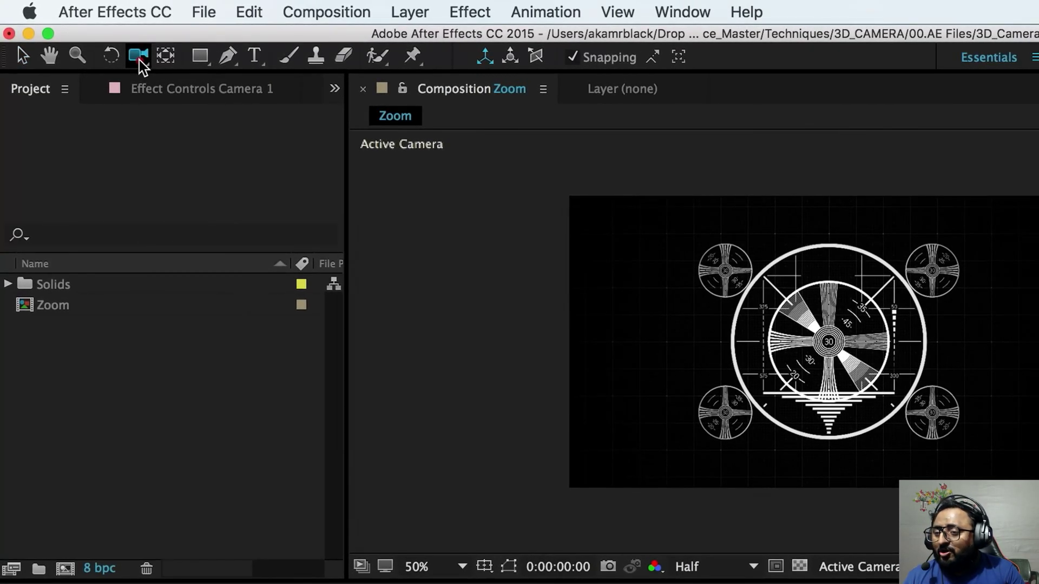
Show the available camera tools and activate the Unified Camera Tool
left_click(138, 60)
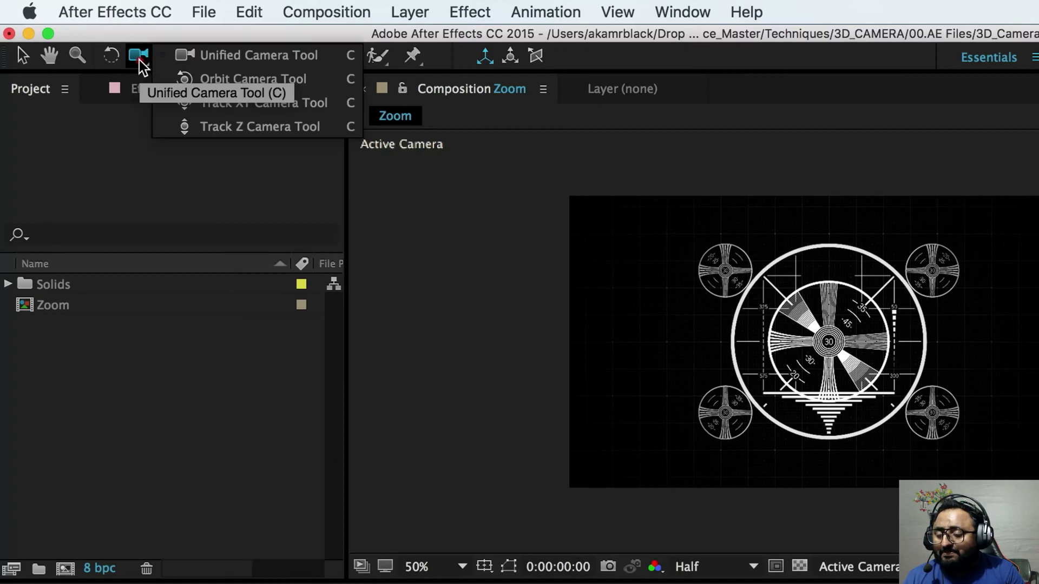
left_click(200, 60)
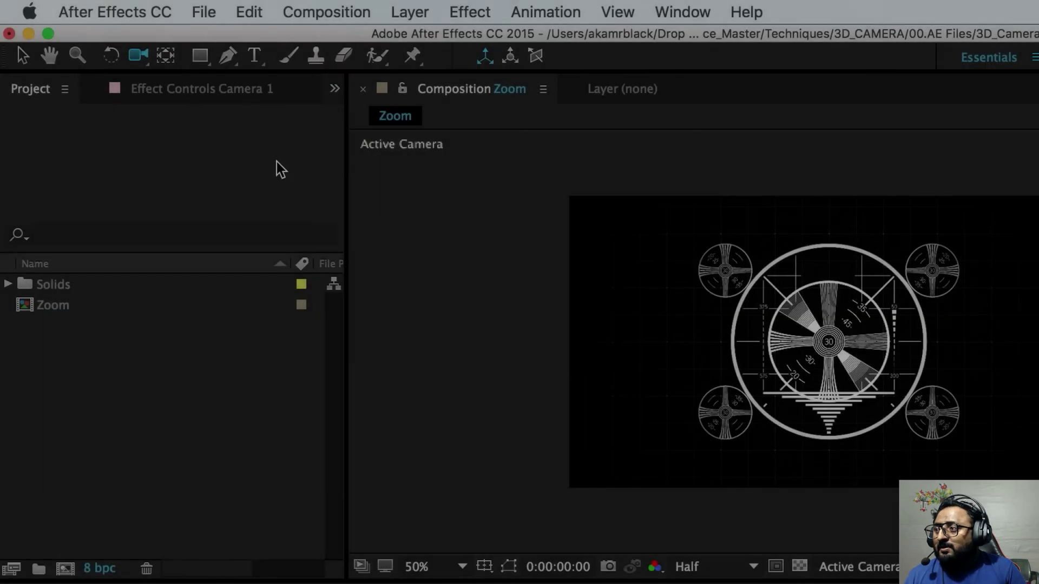
left_click(144, 61)
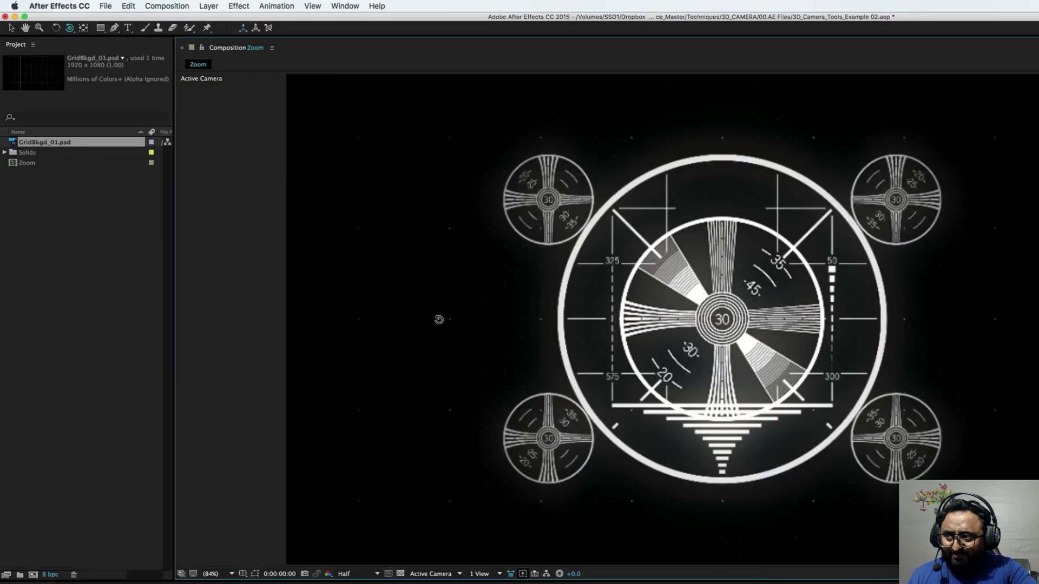
Orbit the camera in the Zoom composition, cycle through the camera tools and move the camera again
left_click_drag(438, 320, 451, 514)
key("c")
key("c")
left_click_drag(453, 424, 457, 354)
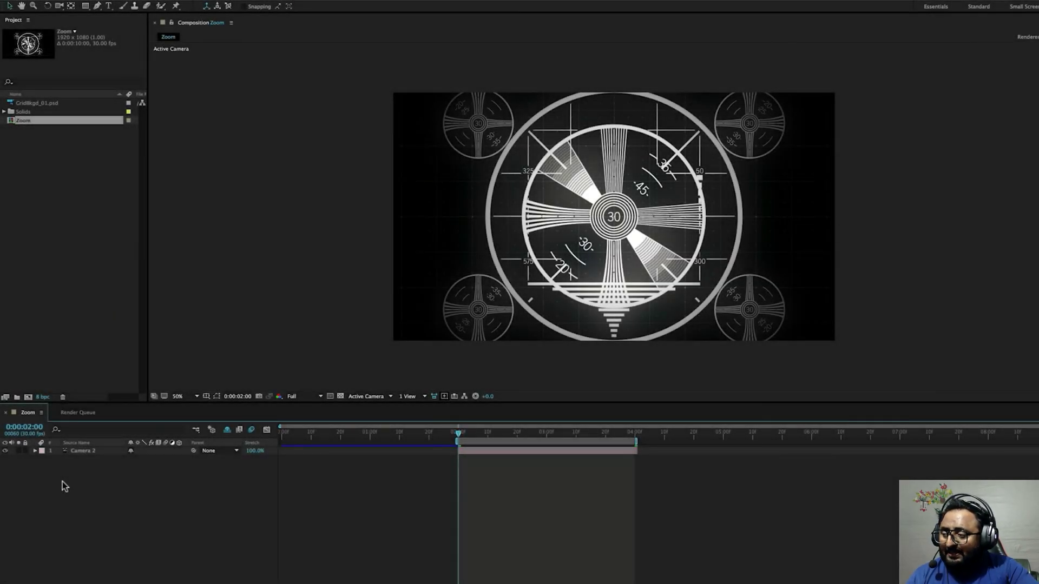
Keyframe Camera 2's Position at 2 seconds, and set its Z value to -750 at 4 seconds
left_click(35, 450)
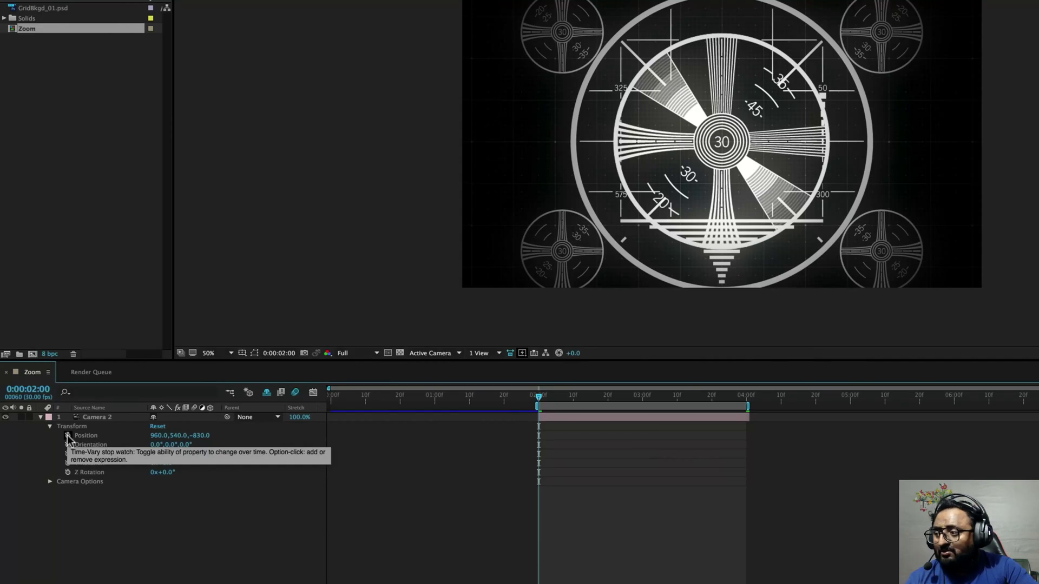
left_click(68, 436)
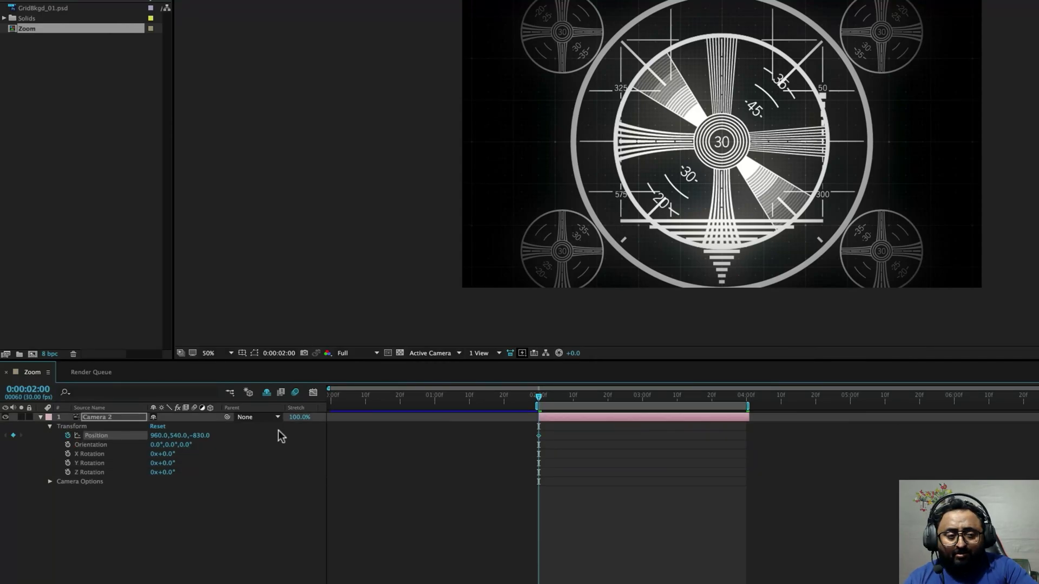
left_click(745, 398)
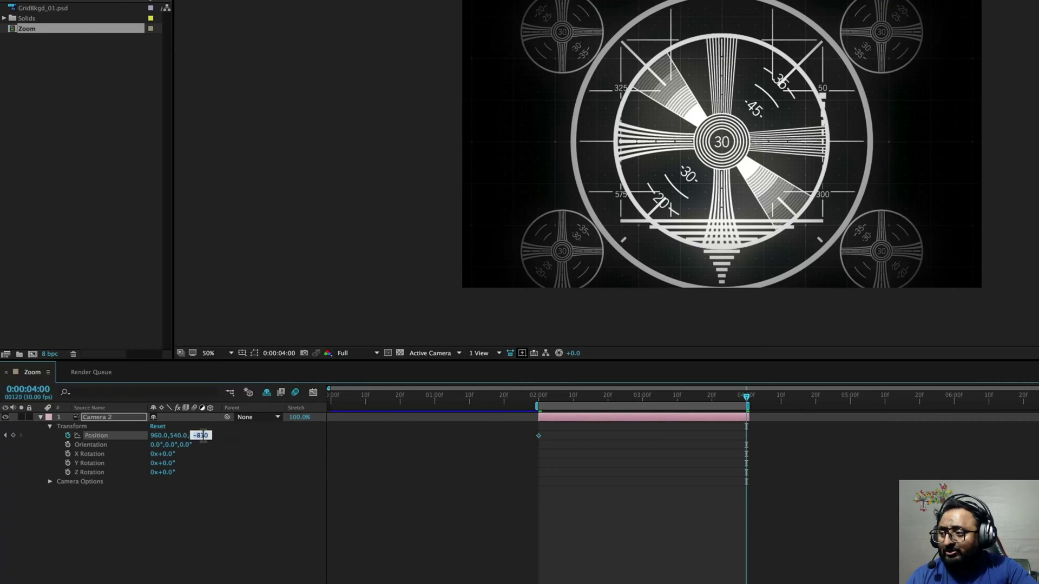
type("-750")
key("Return")
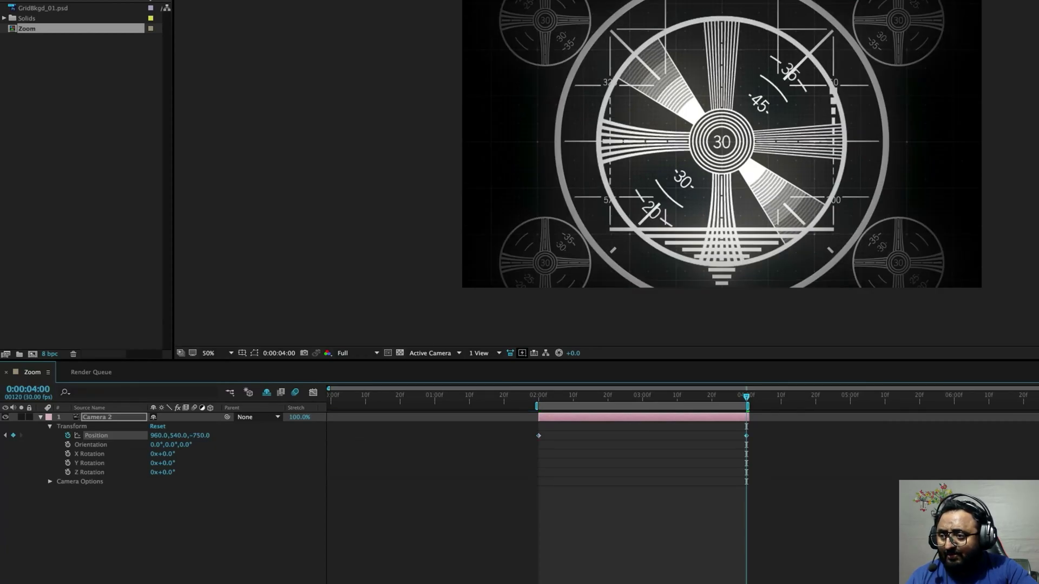
Keyframe Camera 2's Z Rotation at 2 seconds, set it to 15° at 4 seconds and preview the animation
left_click(538, 400)
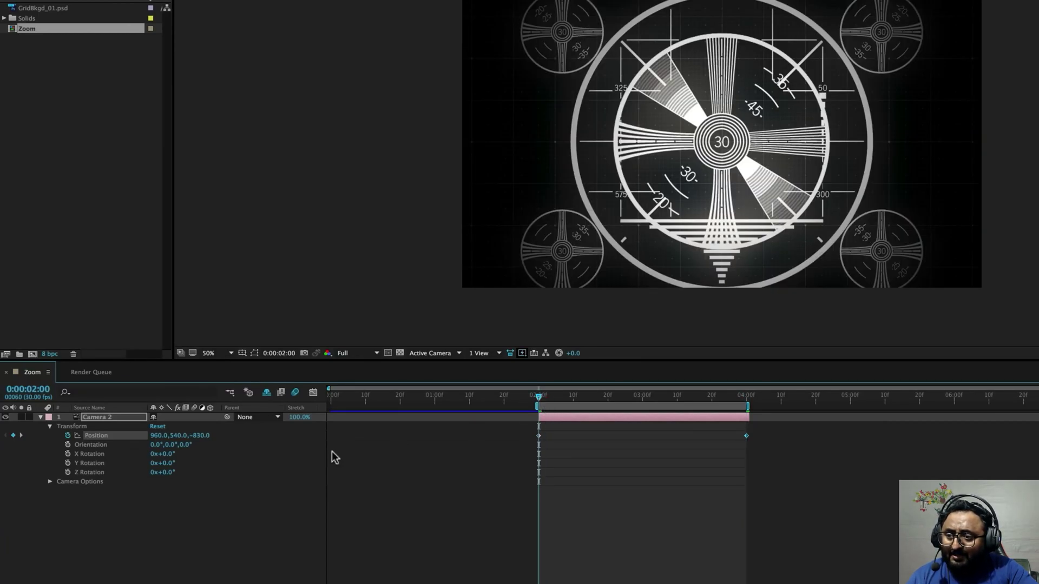
left_click(68, 473)
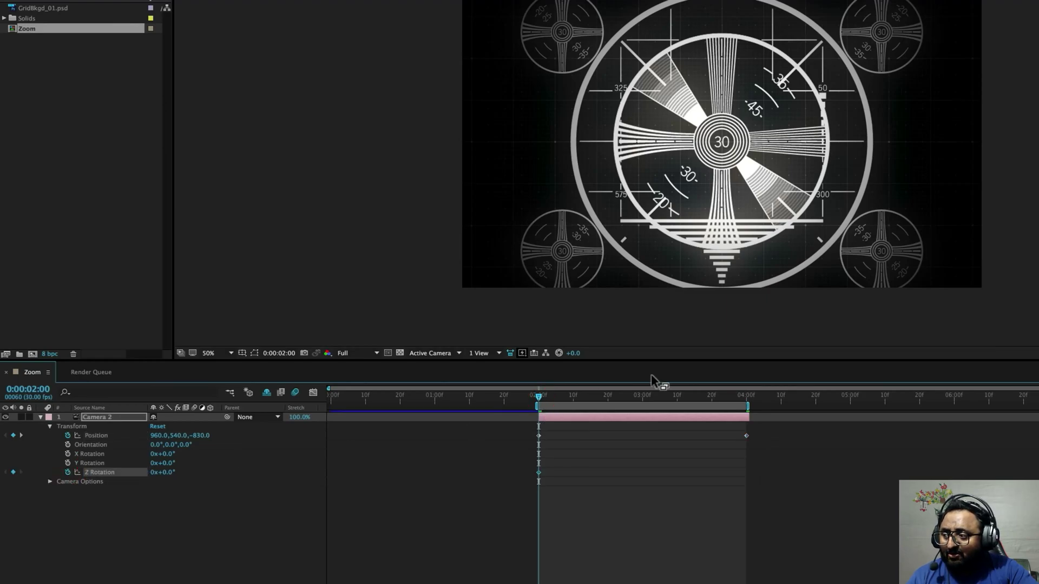
left_click(747, 399)
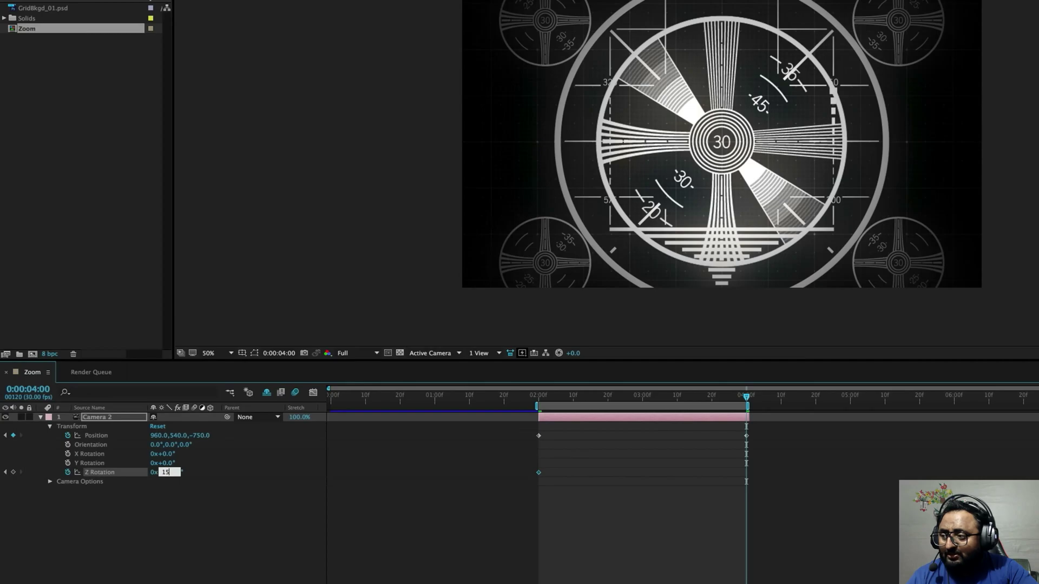
key("Return")
key("space")
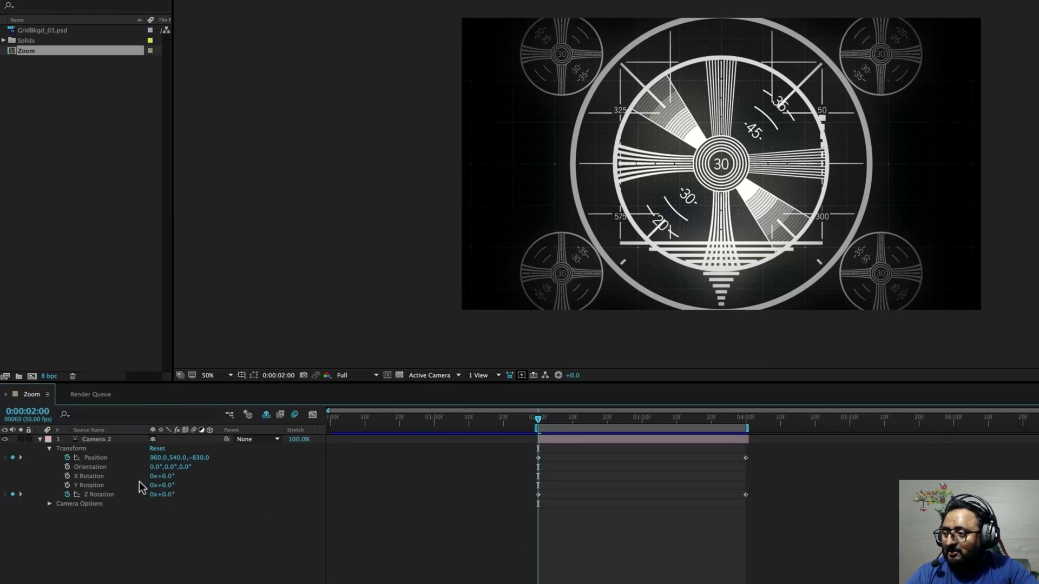
Separate the dimensions of Camera 2's Position and set X Position to 800 and Y Position to 400 at 2 seconds
right_click(99, 461)
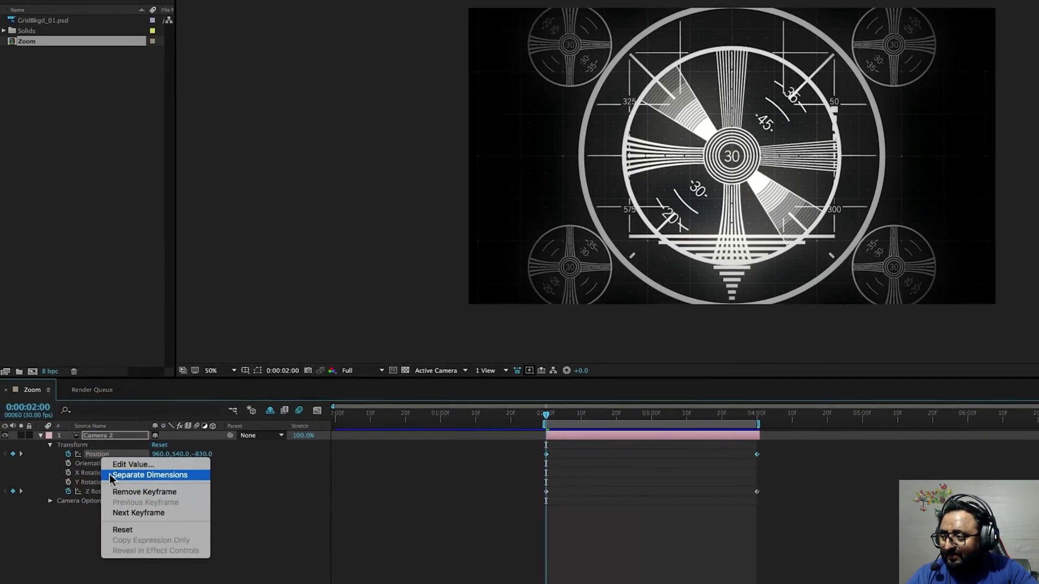
left_click(106, 478)
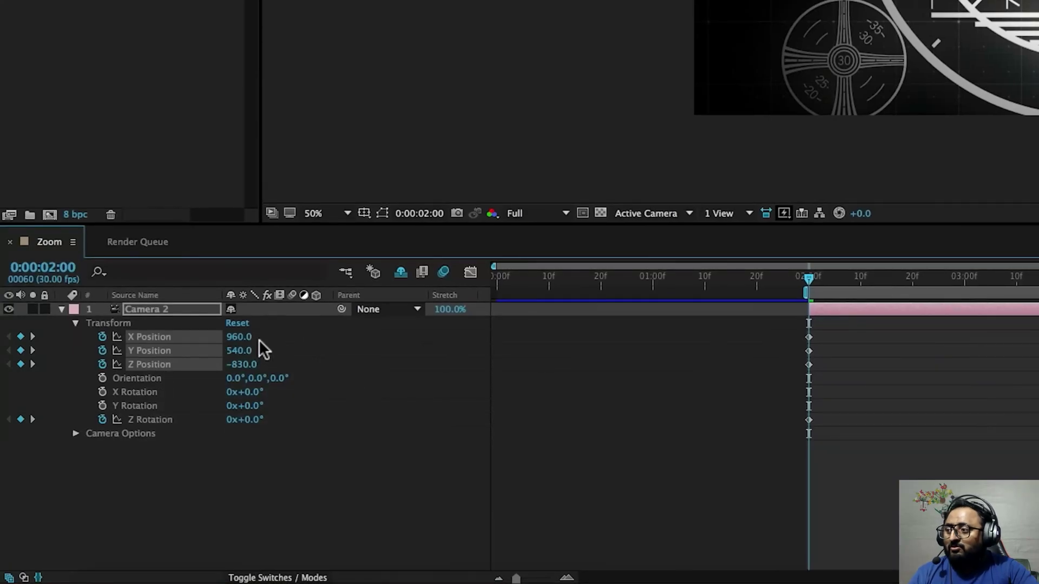
left_click(263, 337)
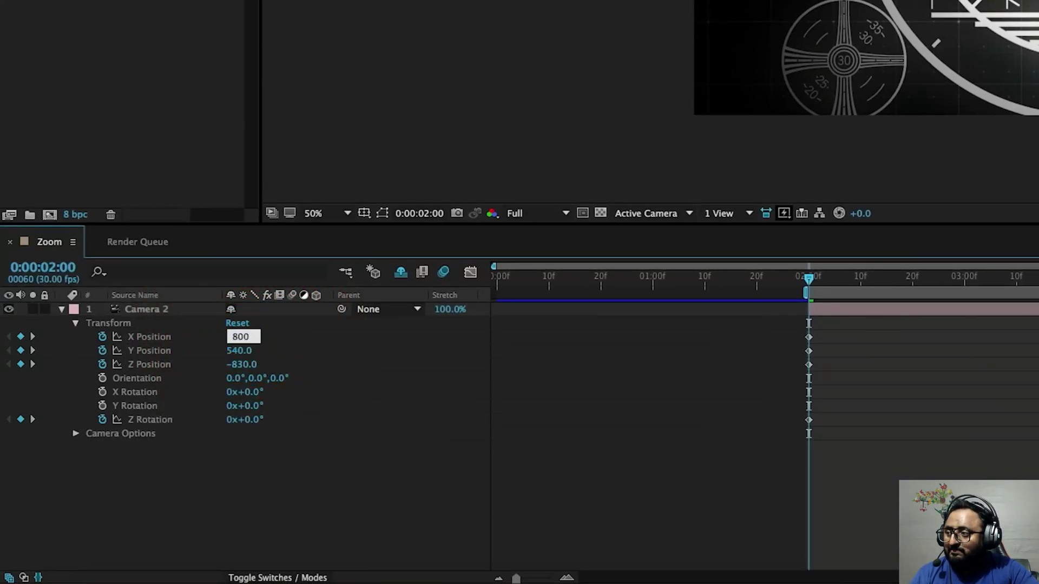
key("Tab")
type("4")
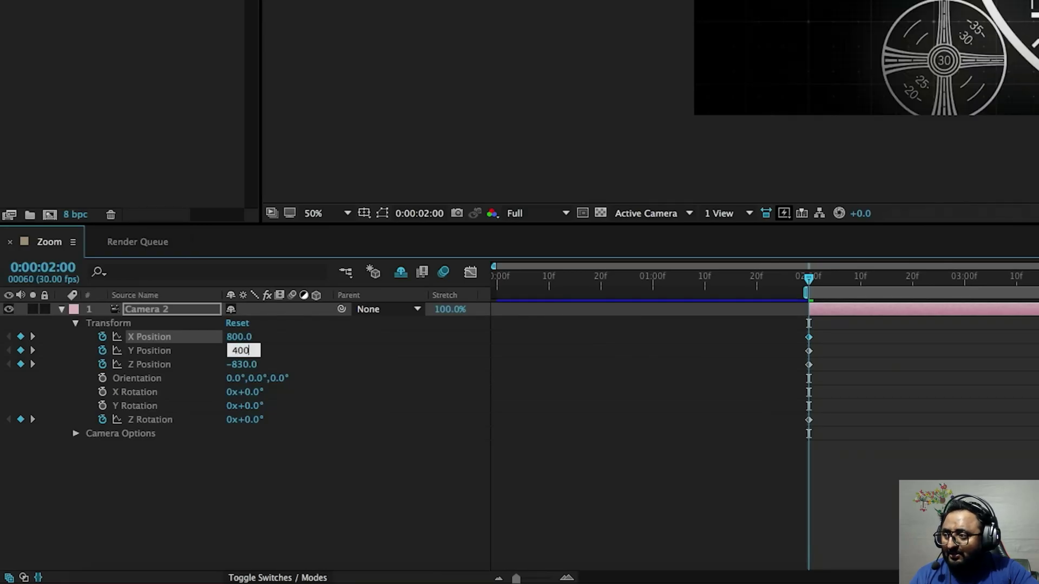
key("Return")
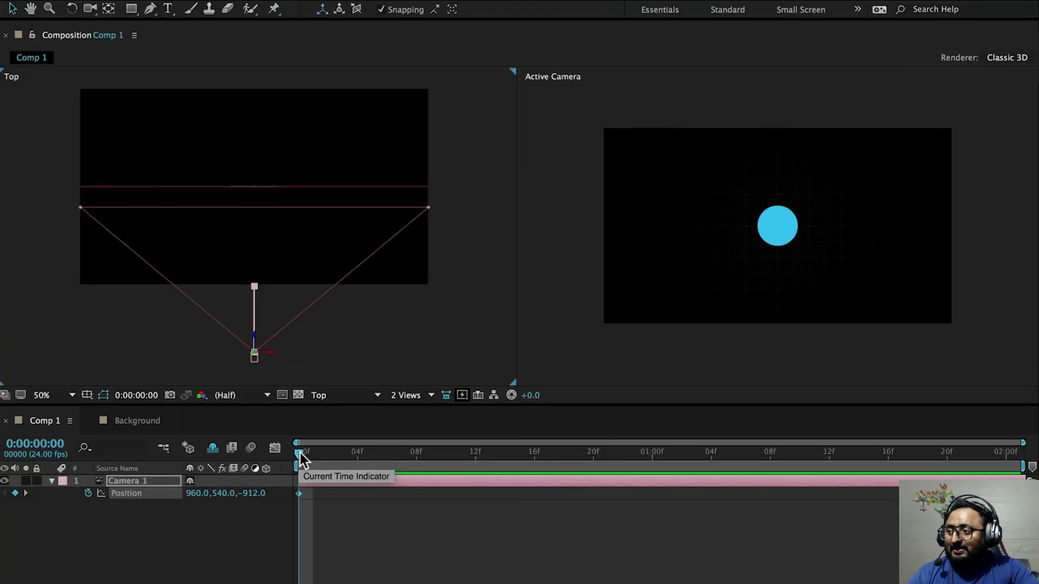
Bend Camera 1's motion path into a curve in the Top view of Comp 1 using the Convert Vertex Tool
left_click_drag(299, 452, 293, 495)
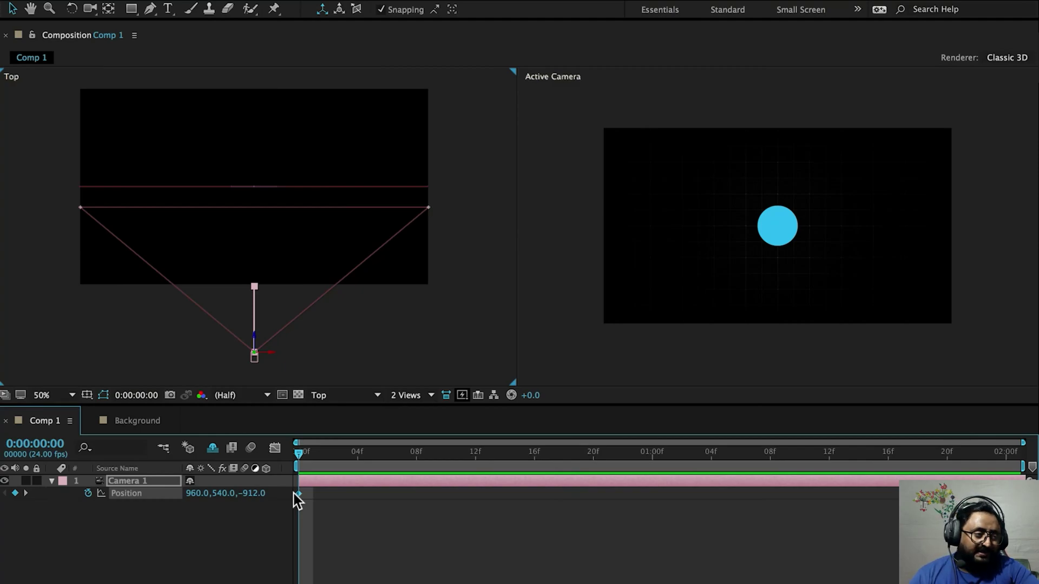
left_click(148, 14)
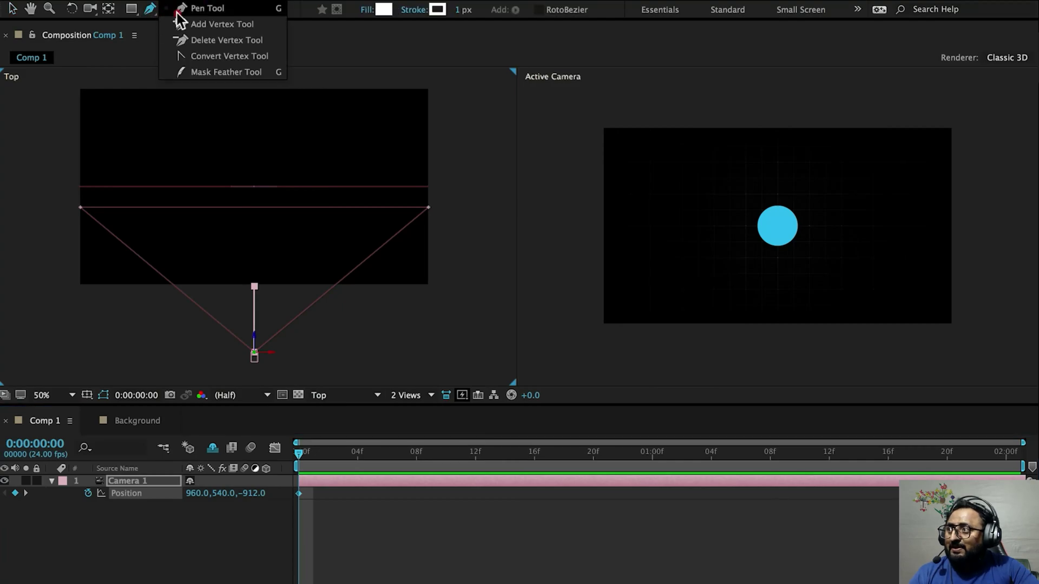
left_click(180, 56)
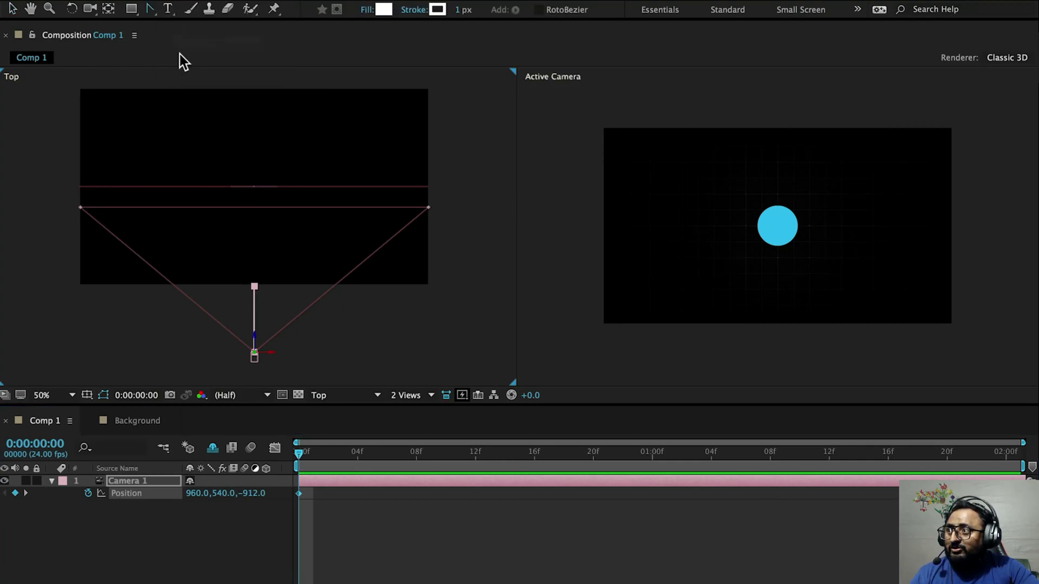
left_click_drag(303, 284, 315, 306)
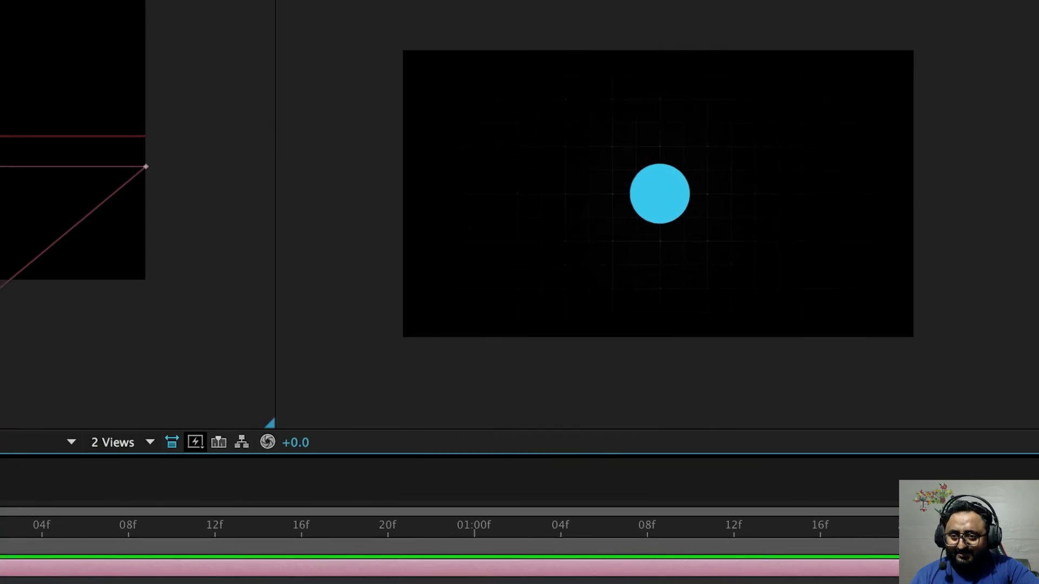
Set Camera 1's auto-orientation to Orient Along Path
left_click(260, 5)
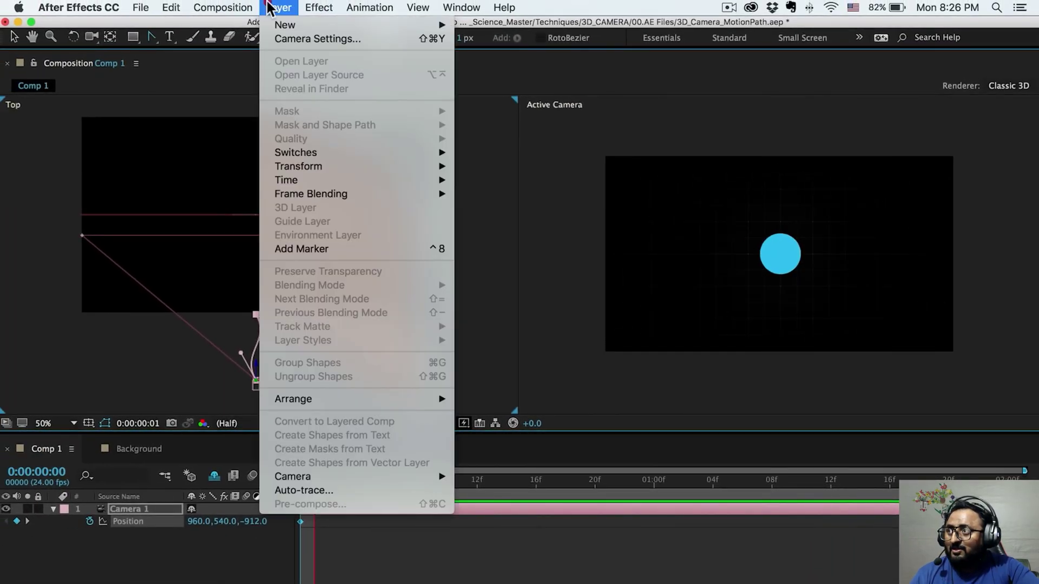
mouse_move(299, 163)
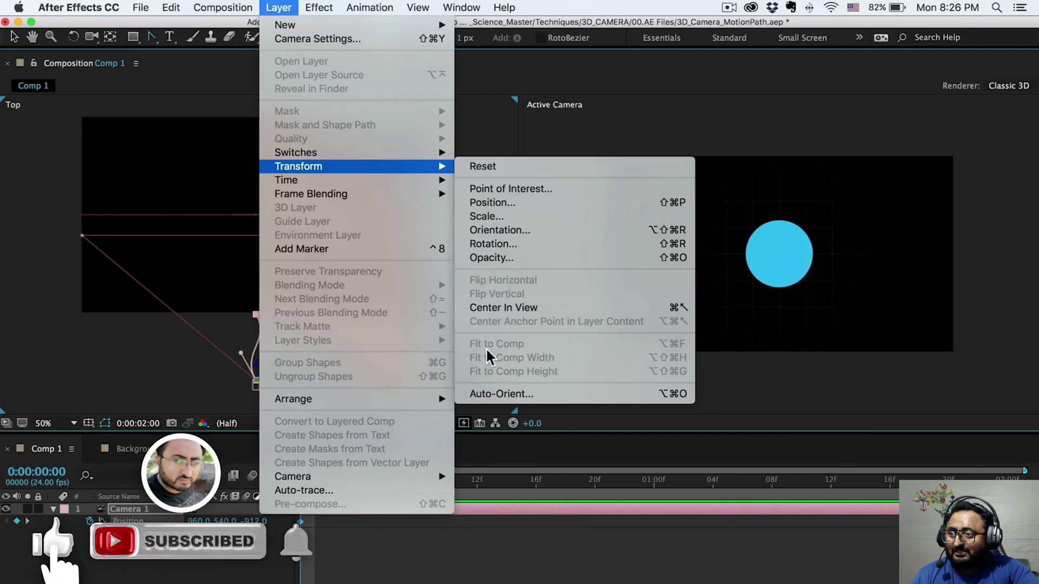
left_click(486, 388)
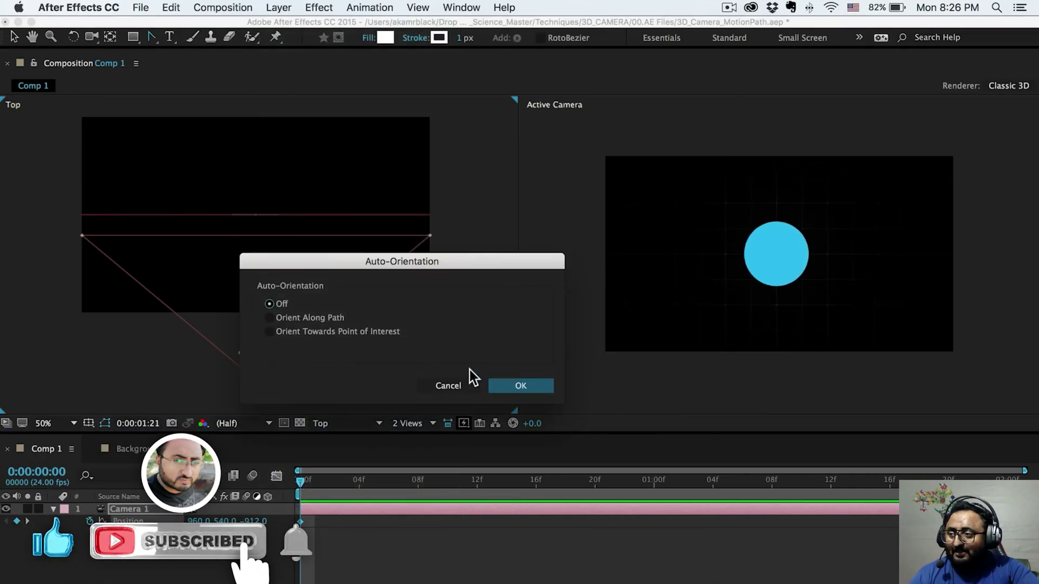
left_click(271, 319)
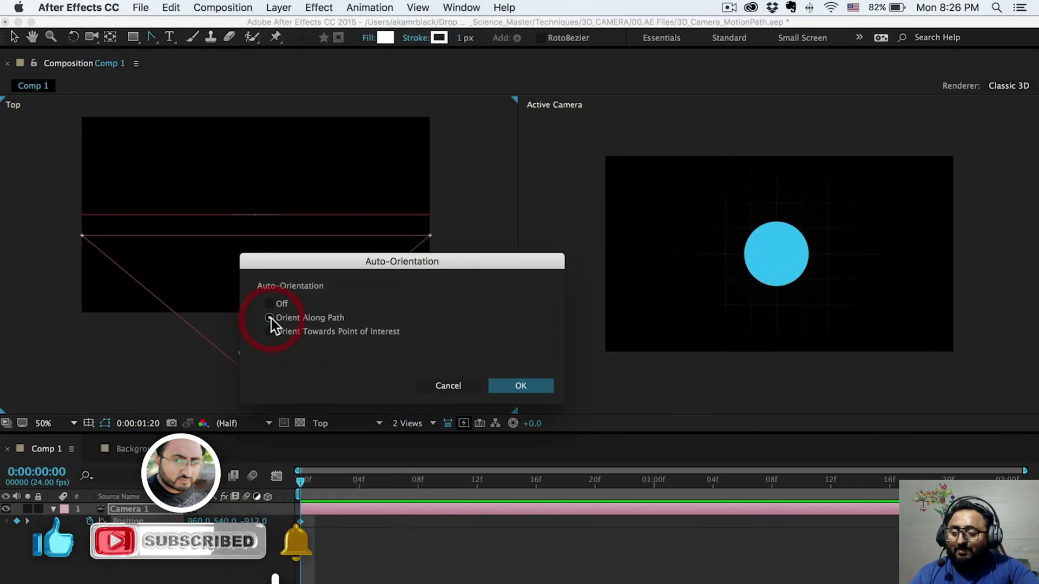
left_click(514, 385)
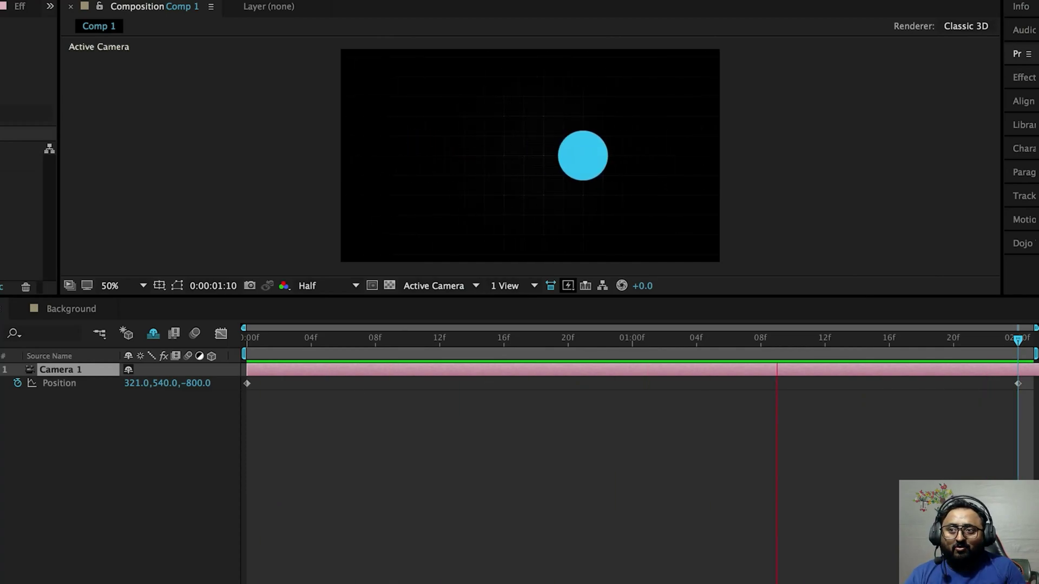
Check the speed graph of Camera 1's Position and apply Easy Ease to its two Position keyframes
left_click(221, 334)
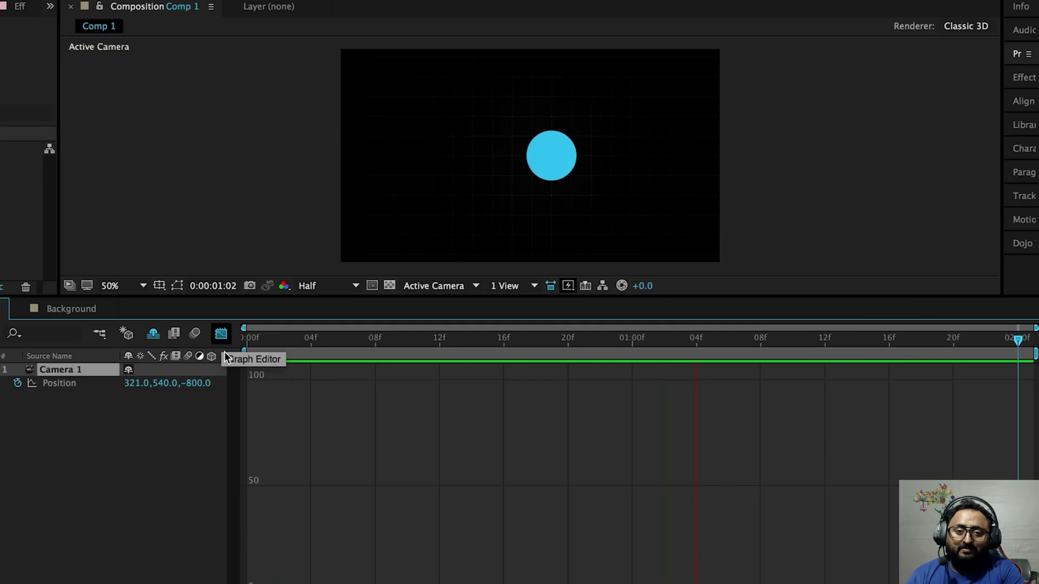
left_click(59, 384)
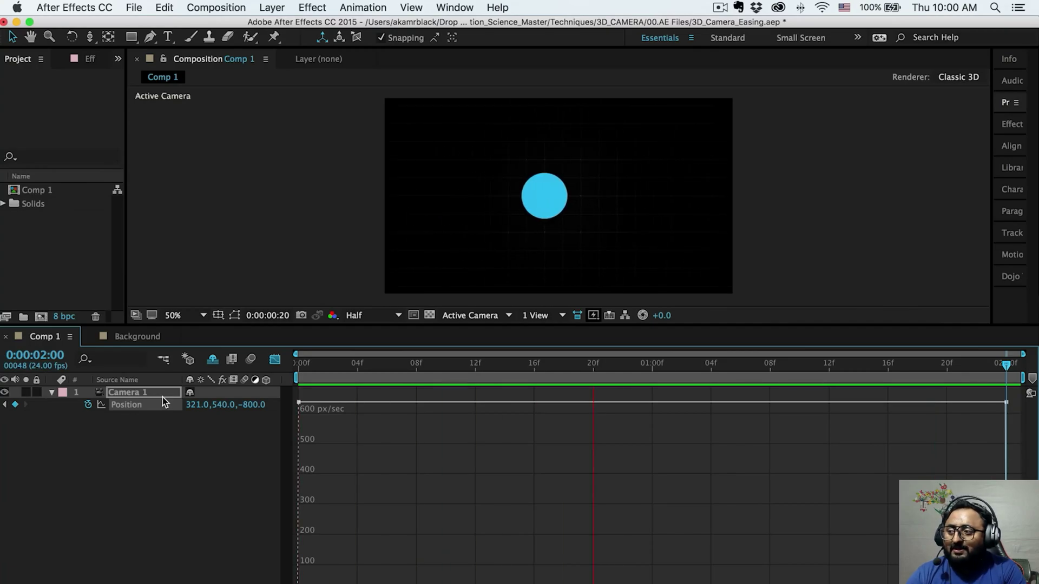
key("shift+F3")
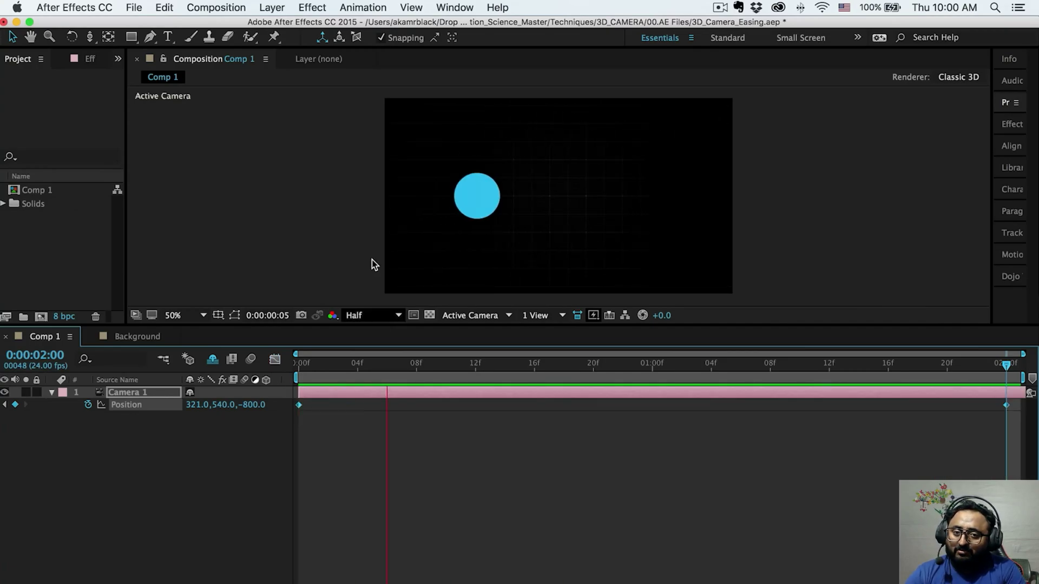
left_click(349, 9)
mouse_move(528, 148)
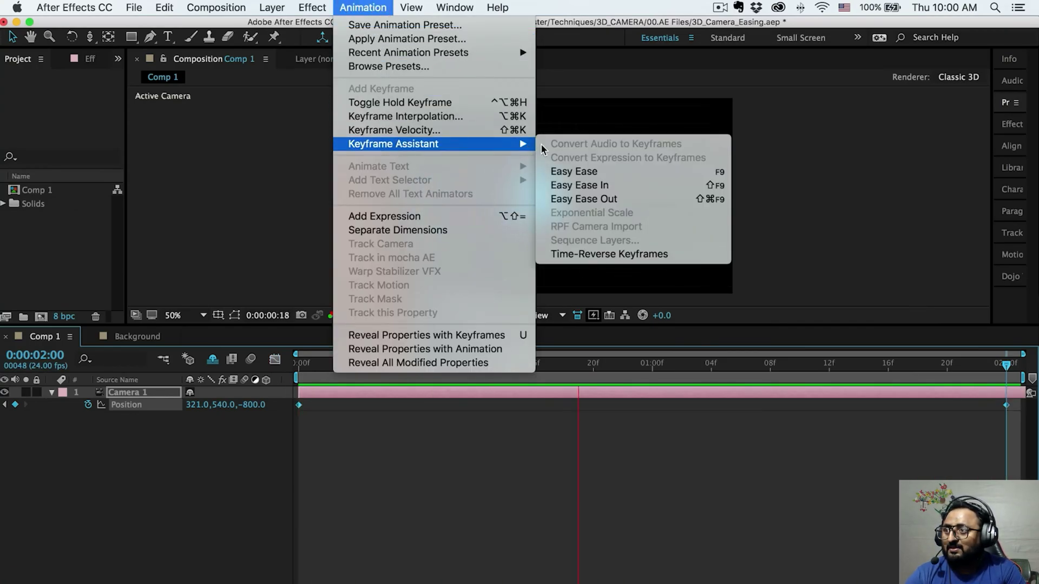
left_click(579, 178)
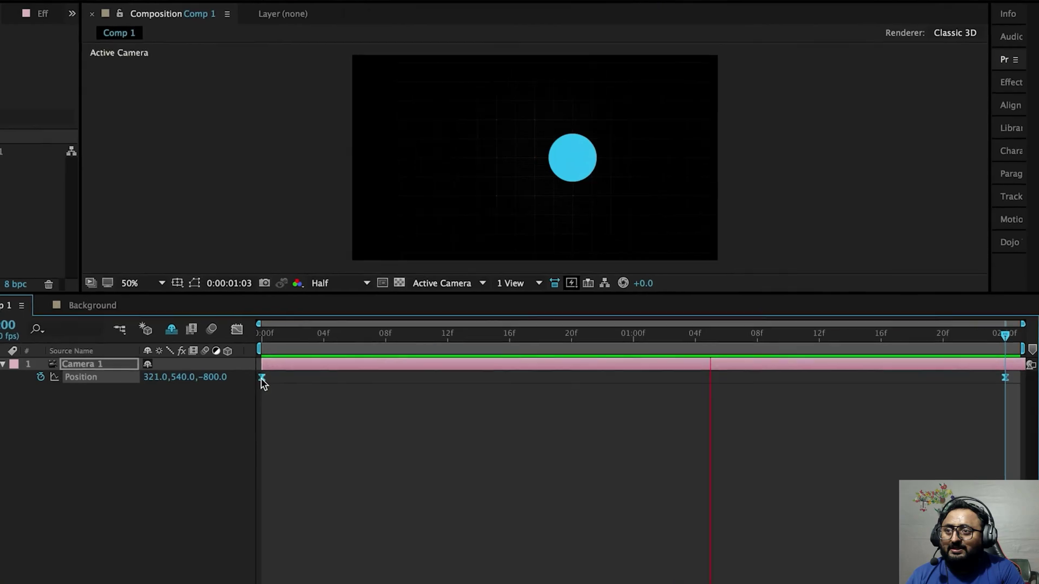
right_click(168, 307)
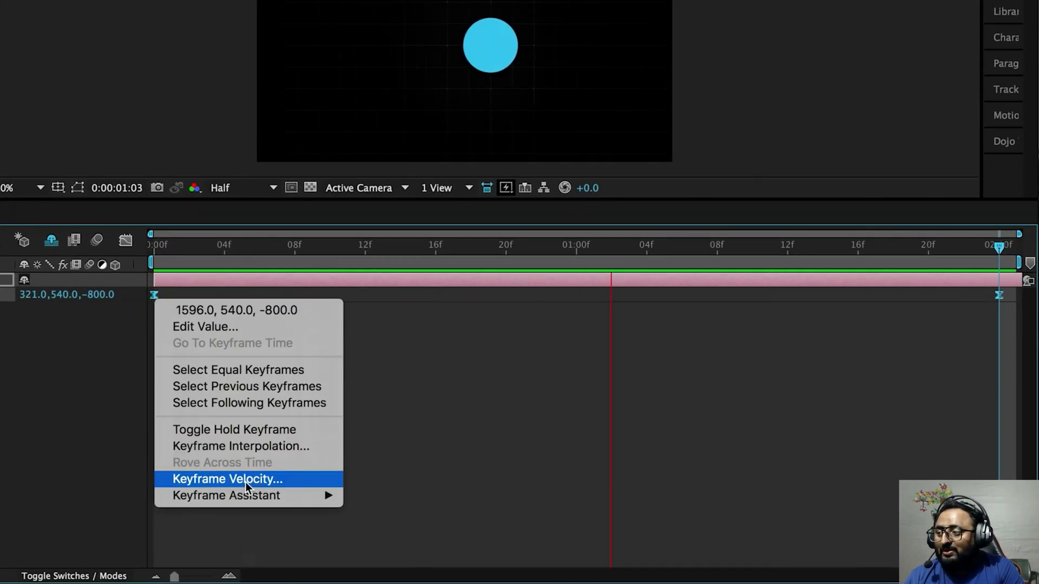
mouse_move(270, 507)
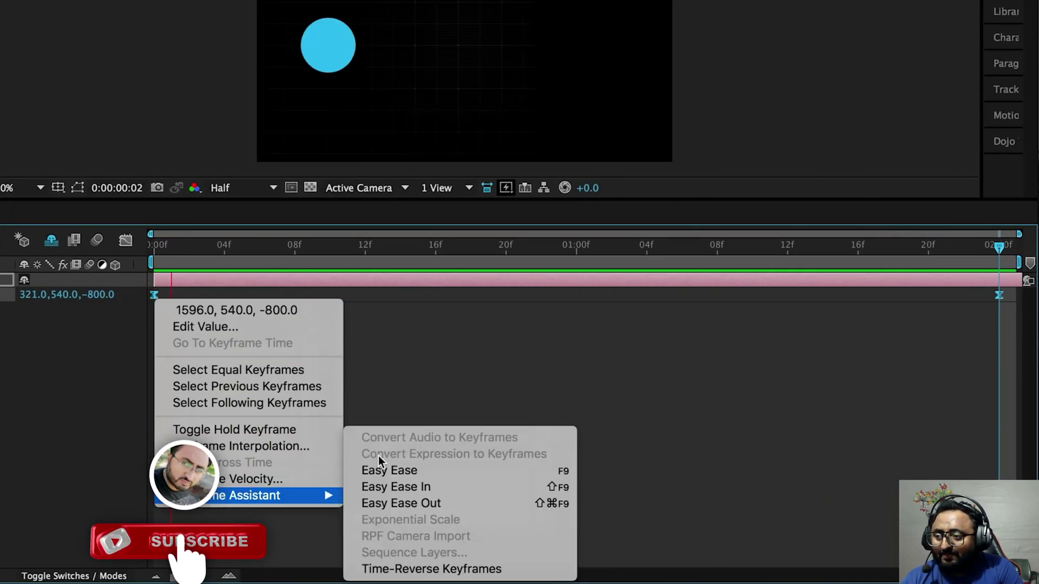
left_click(381, 464)
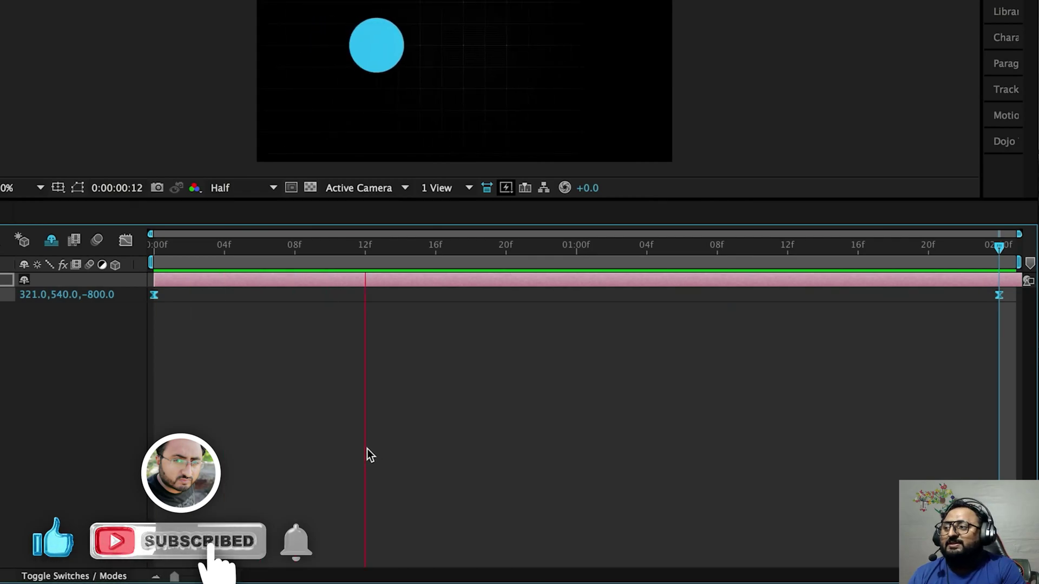
In the Graph Editor, lengthen the influence handles of Camera 1's end and start Position keyframes for a steep mid-move speed peak
left_click(126, 244)
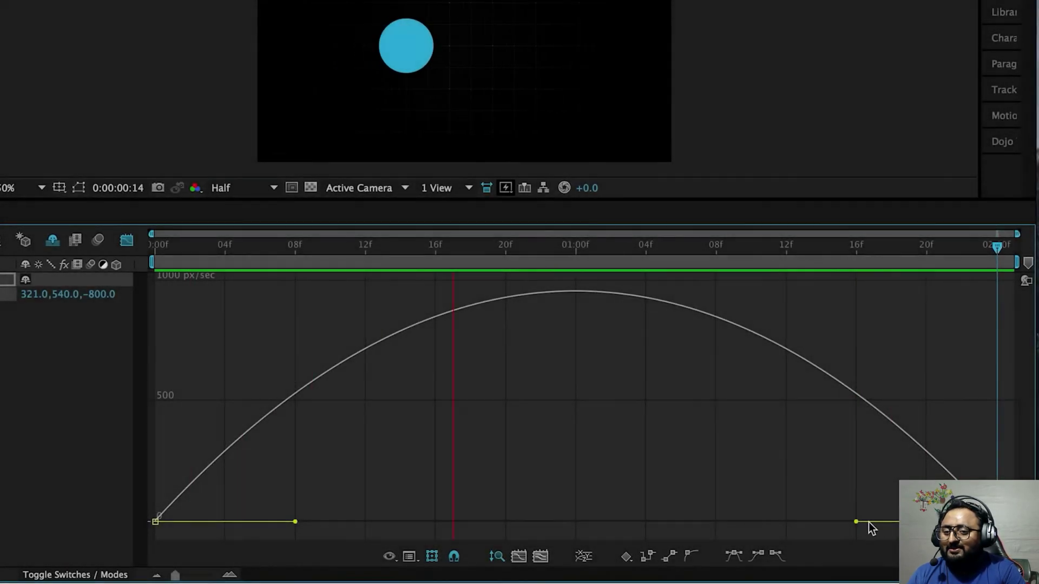
left_click_drag(855, 522, 828, 529)
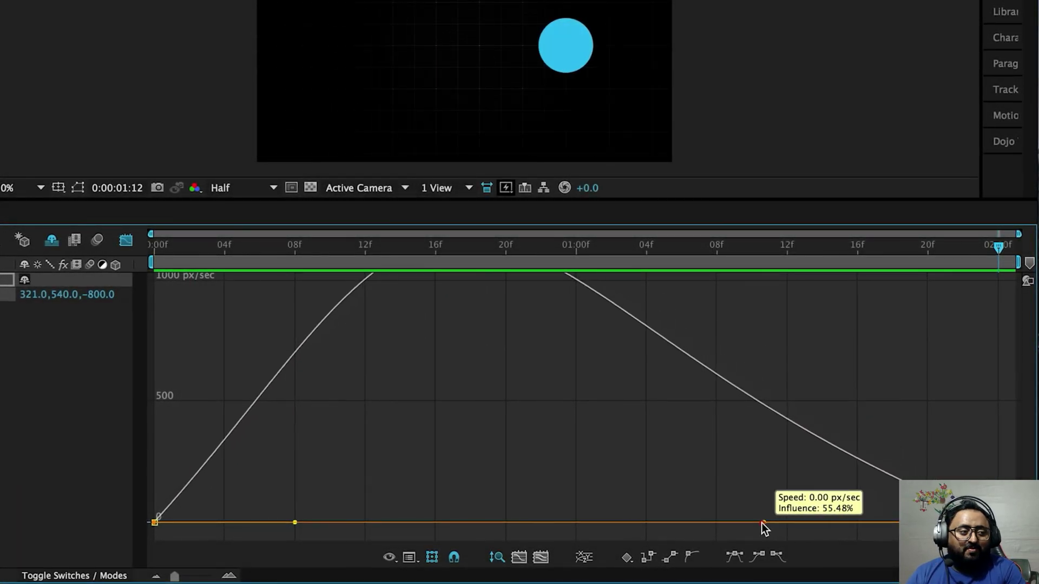
left_click_drag(697, 526, 691, 526)
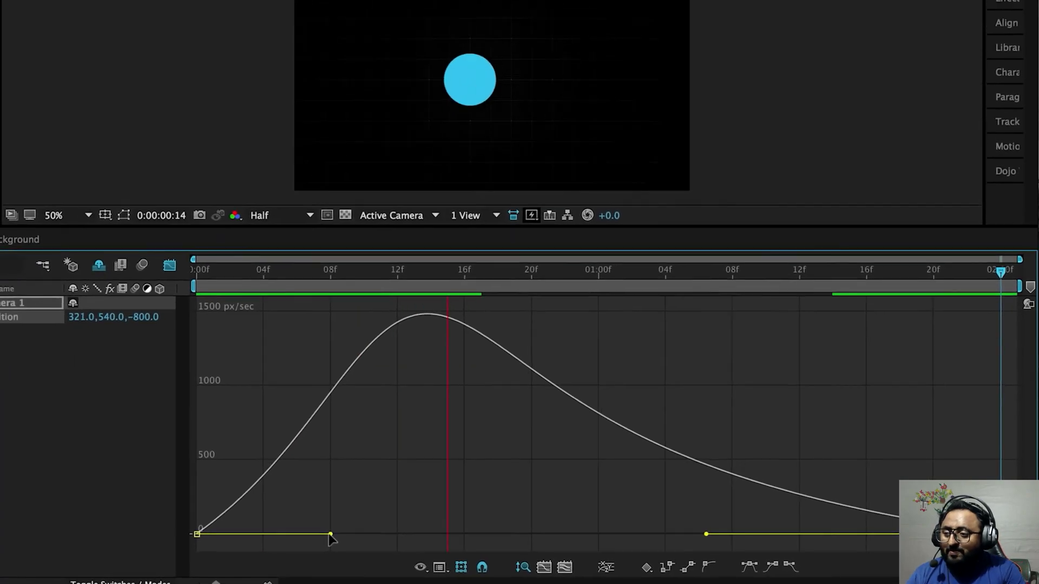
left_click_drag(331, 538, 473, 541)
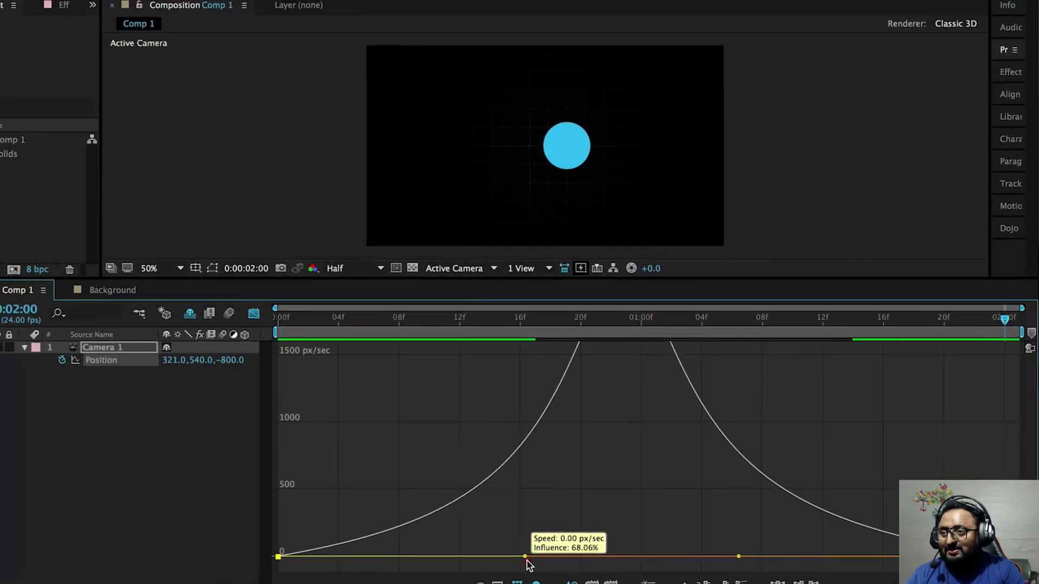
left_click_drag(526, 560, 561, 559)
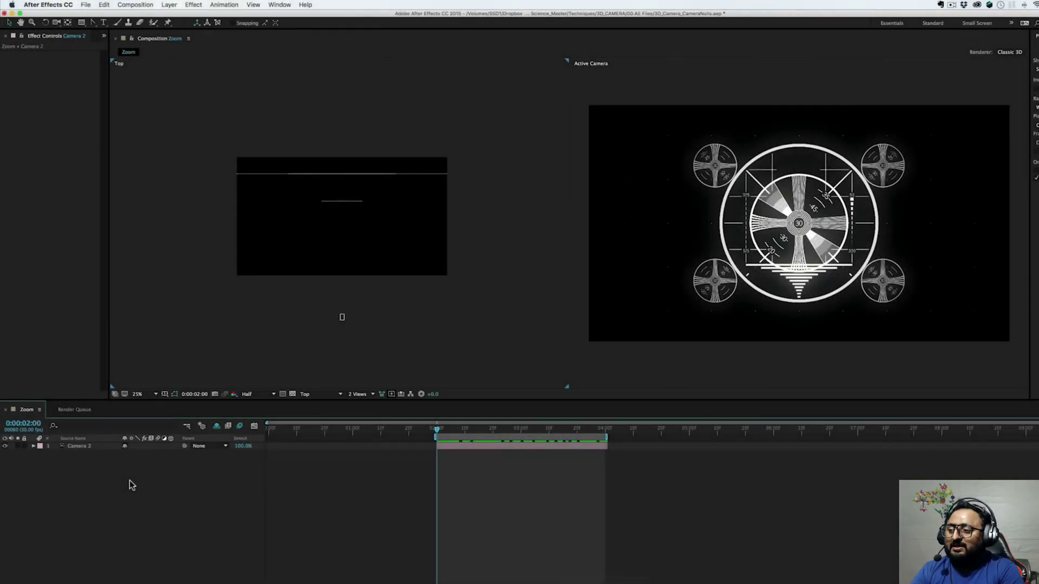
Create an orbit null for Camera 2 in the Zoom composition
left_click(89, 449)
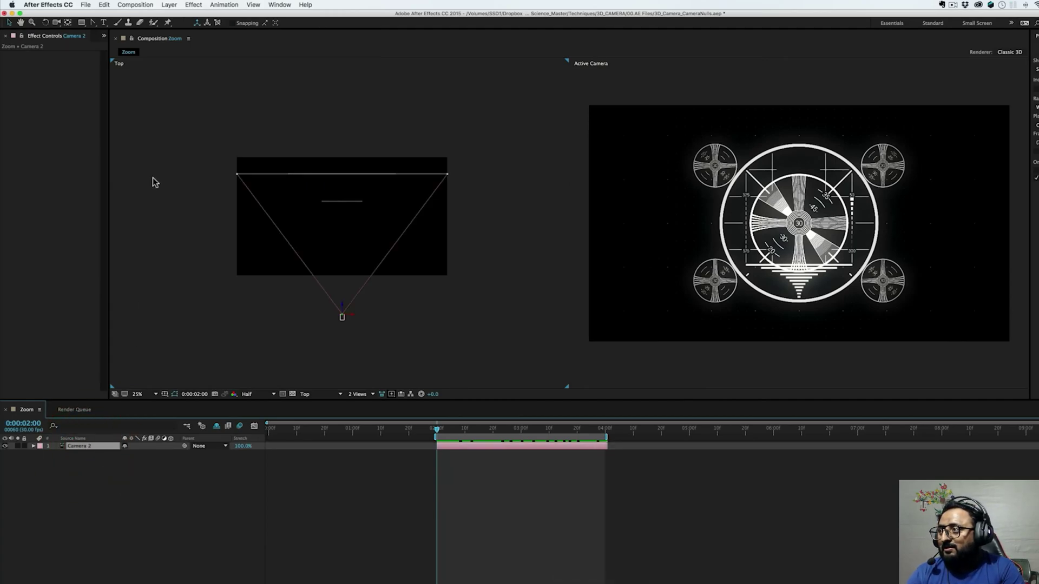
left_click(169, 5)
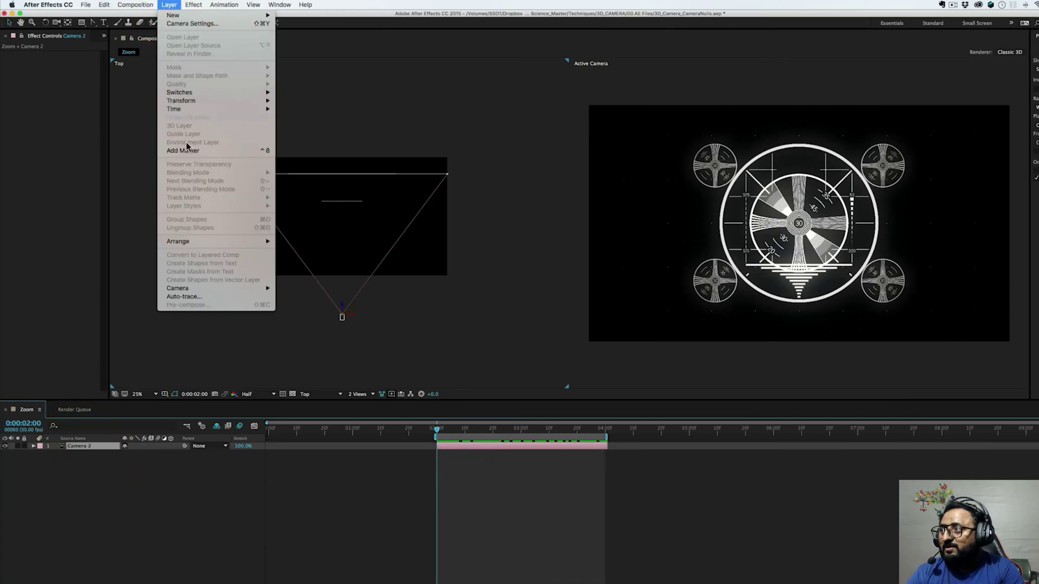
mouse_move(216, 289)
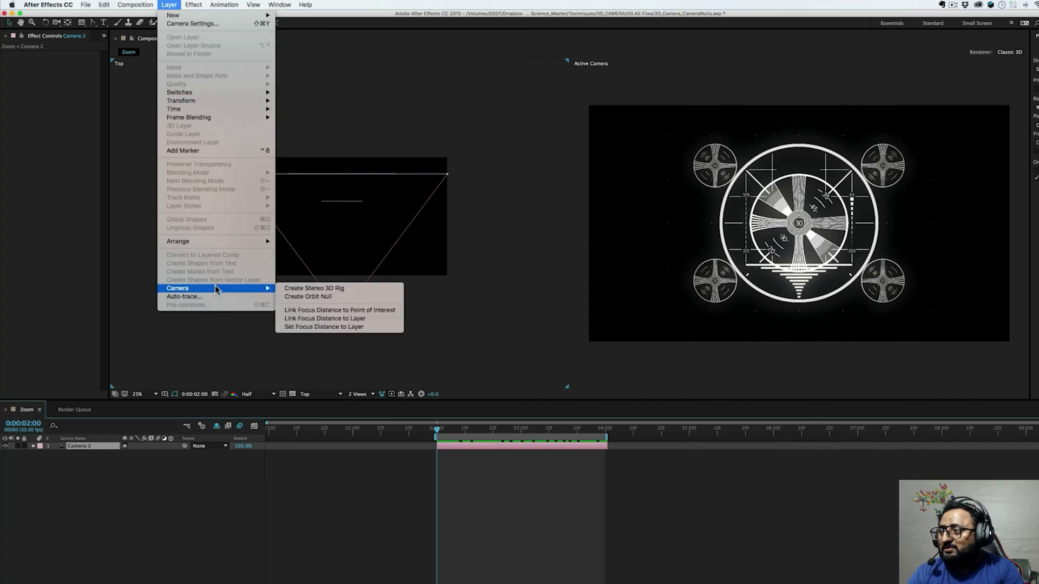
left_click(302, 296)
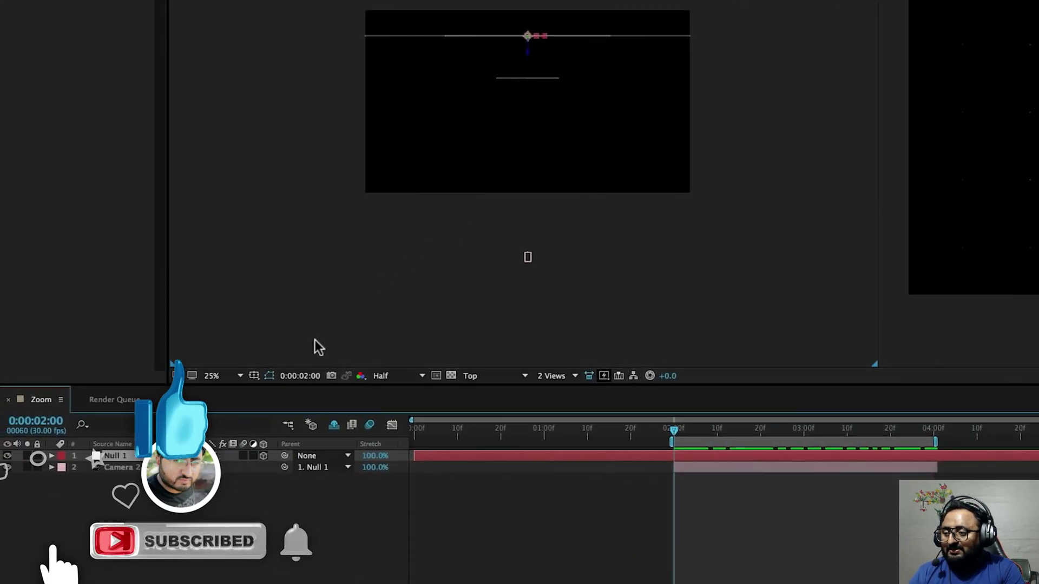
Keyframe rotation from 2 to 4 seconds, ending with Camera 2's Z Rotation at 30° and Null 1's Y Rotation at 25°
left_click(135, 467)
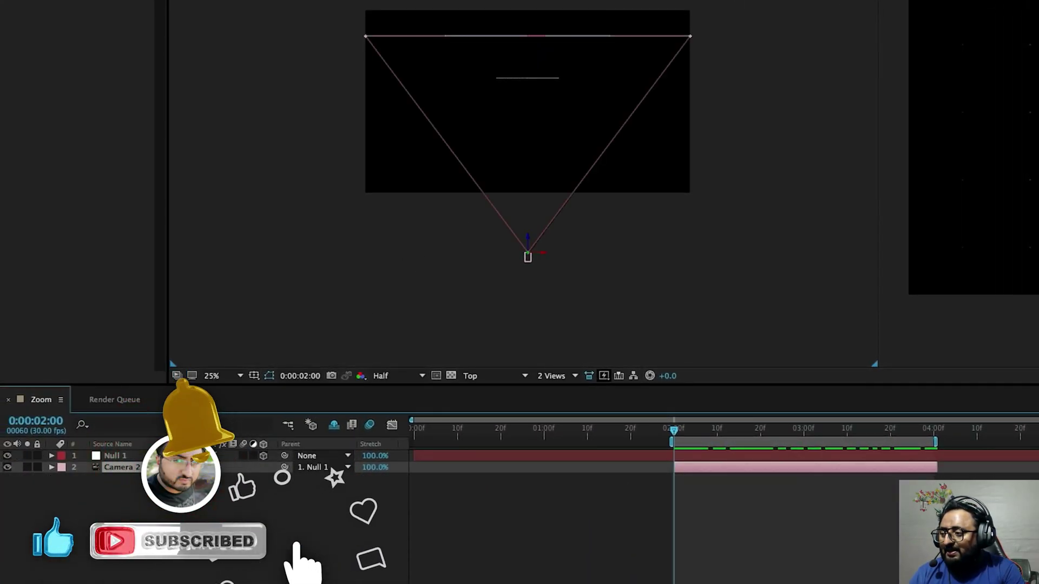
key("r")
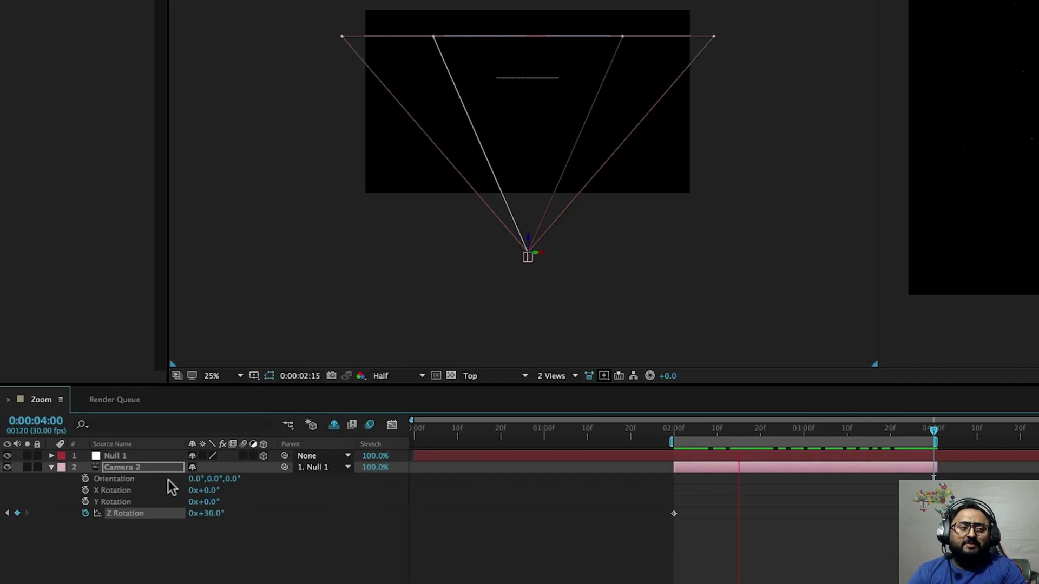
left_click(146, 456)
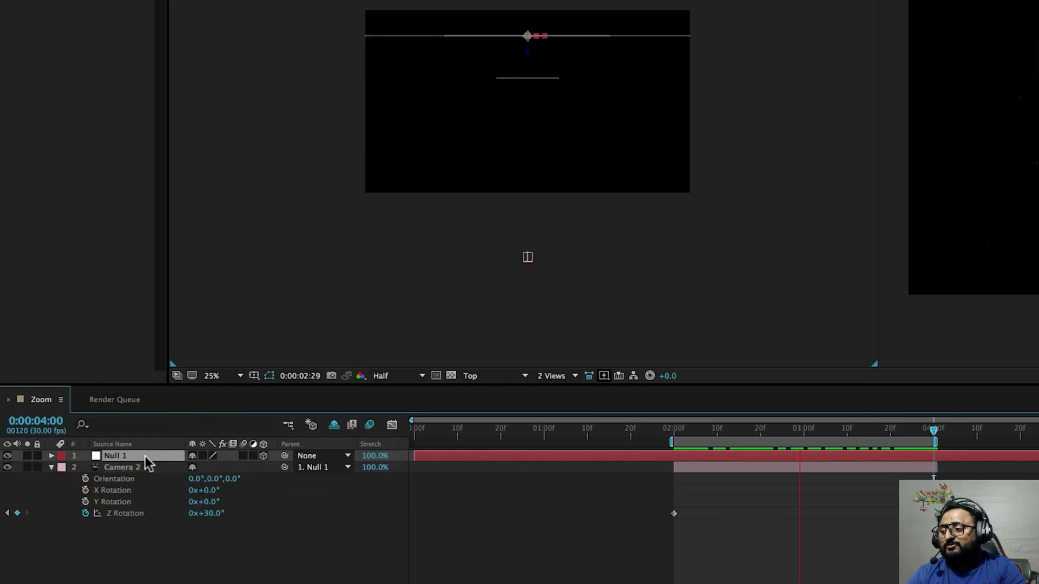
key("r")
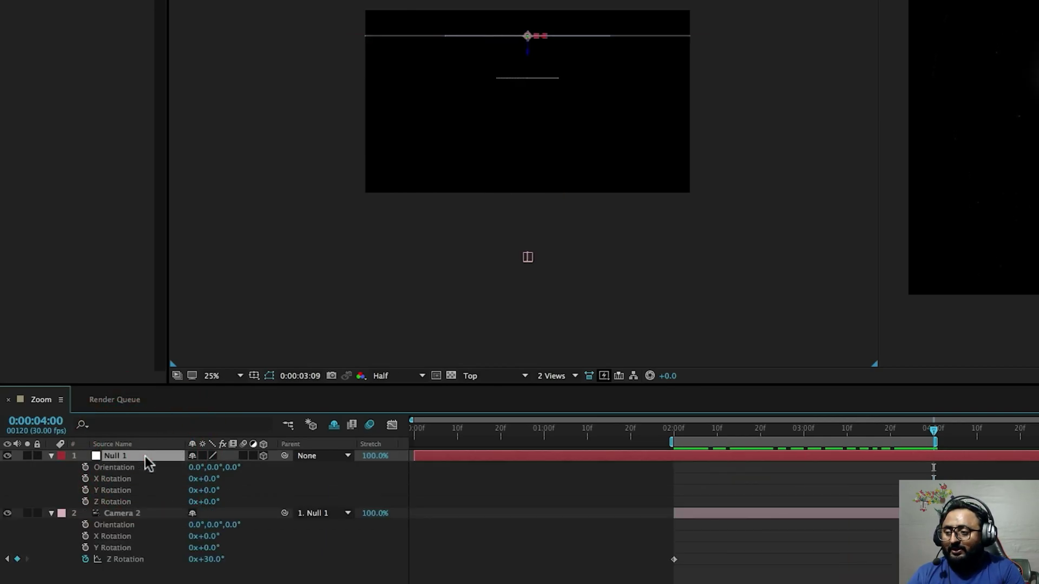
left_click(85, 491)
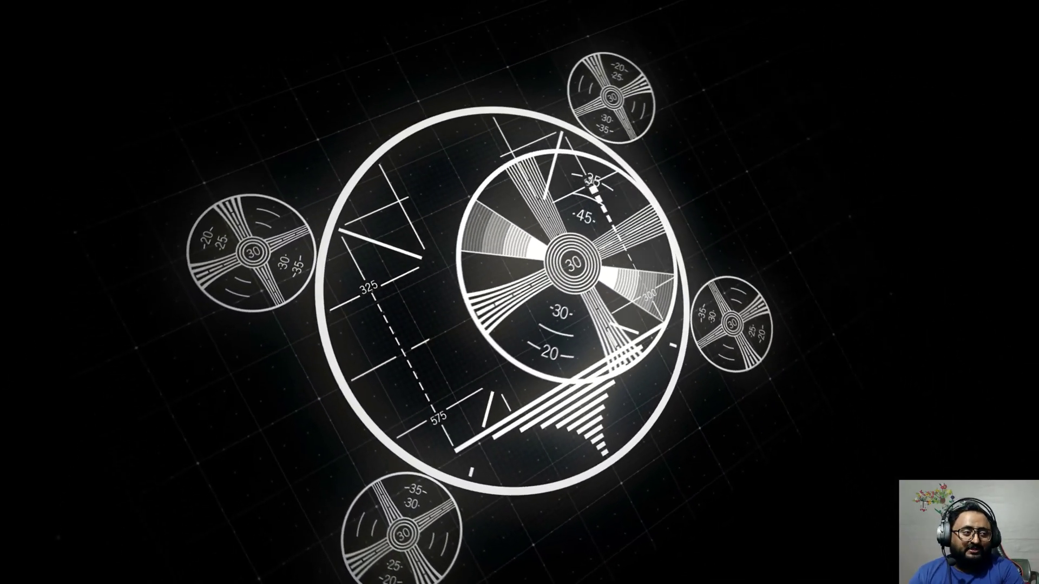
Add the expression wiggle(5,25) to Camera 2's Position and preview the animation
left_click(124, 511)
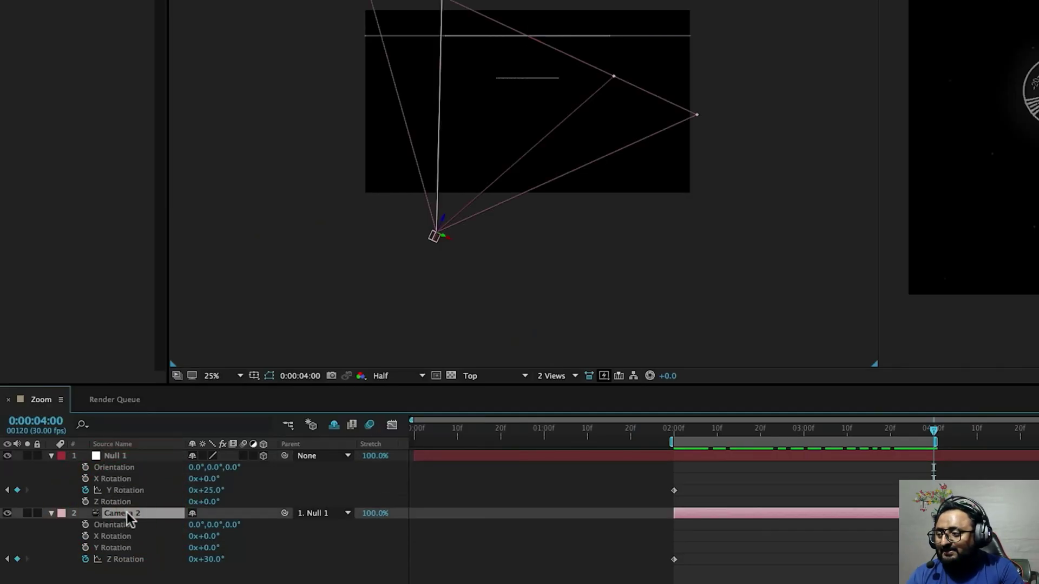
key("p")
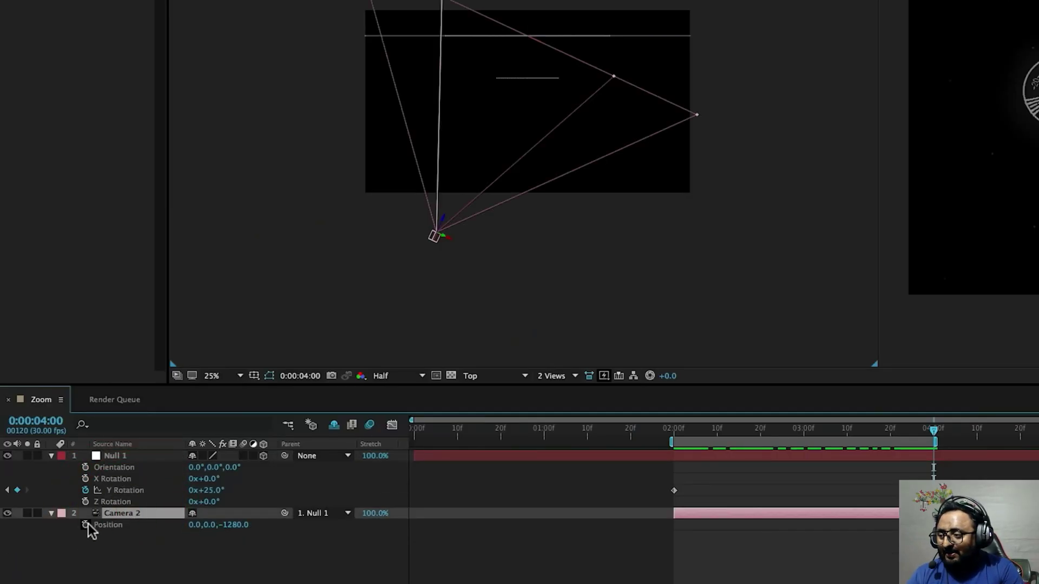
left_click(86, 525, "alt")
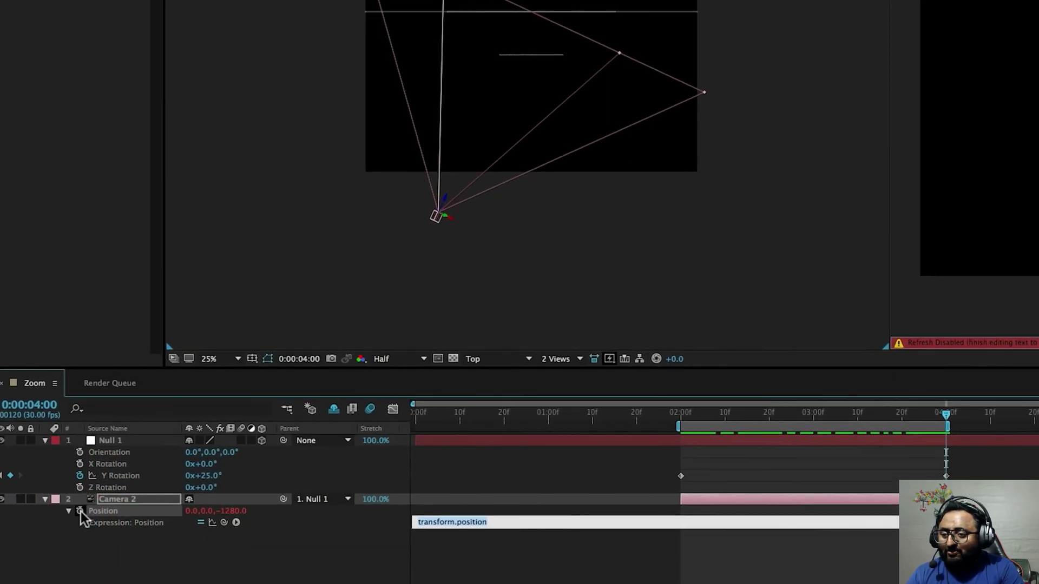
type("wig")
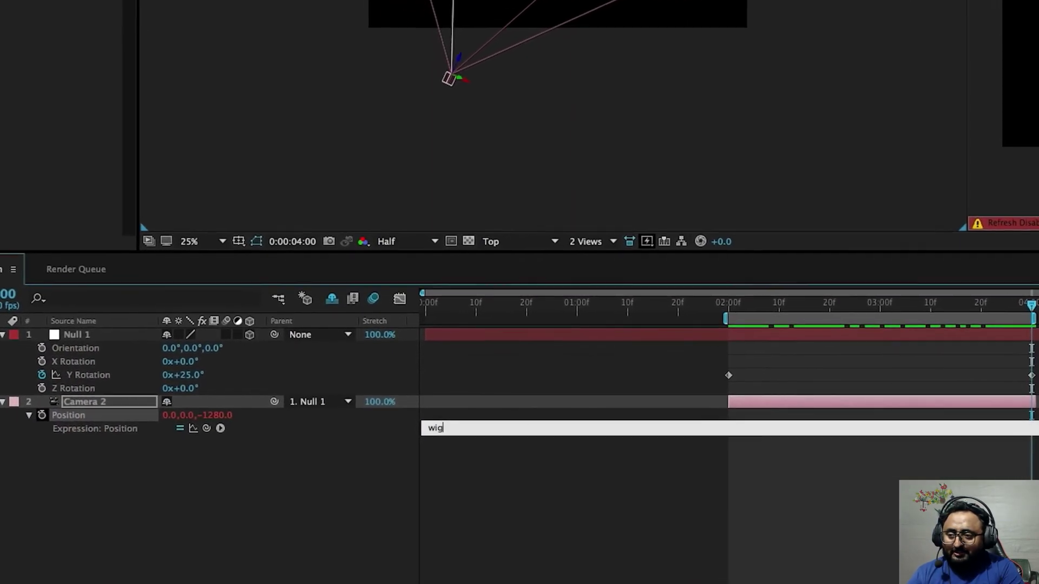
type("gle(5,25")
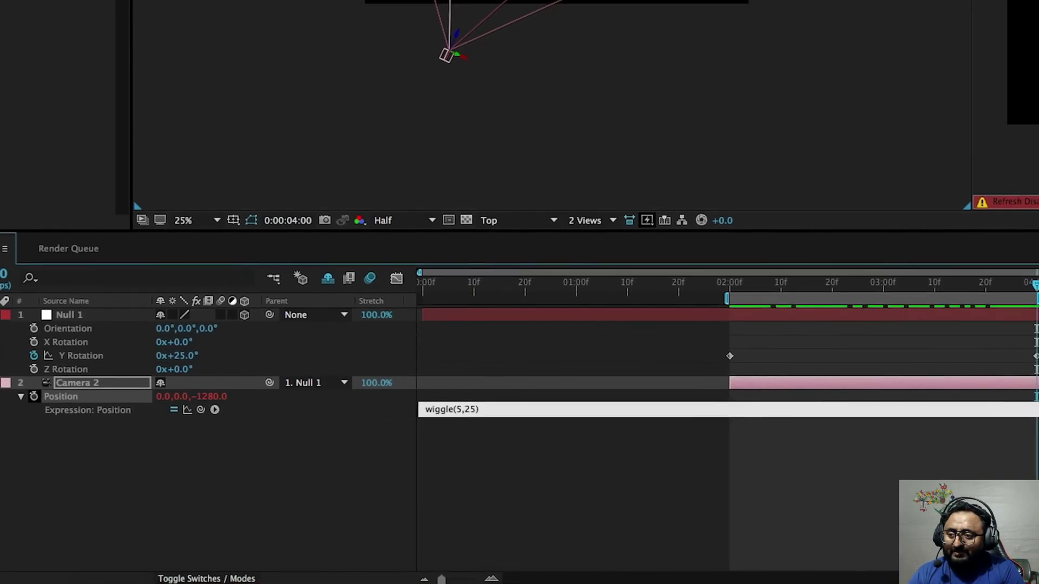
key("KP_Enter")
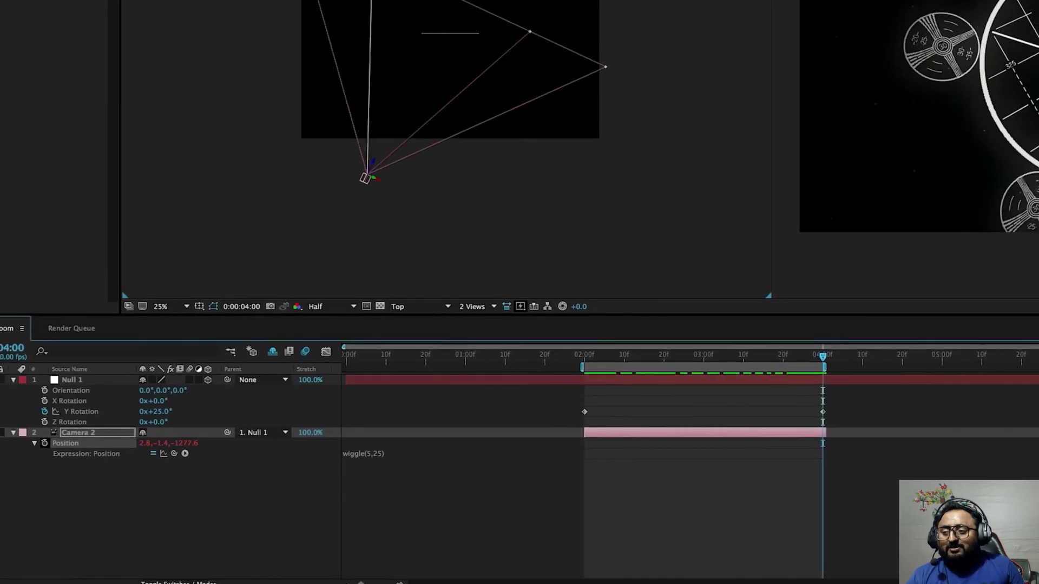
key("space")
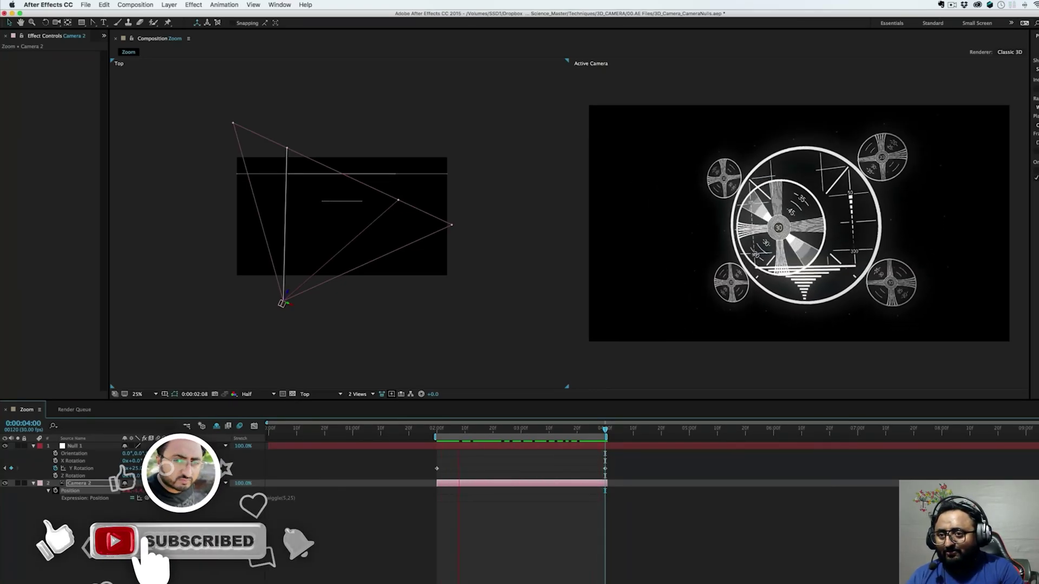
Add a new null object above Camera 2 and apply two Slider Control effects to it
left_click(169, 5)
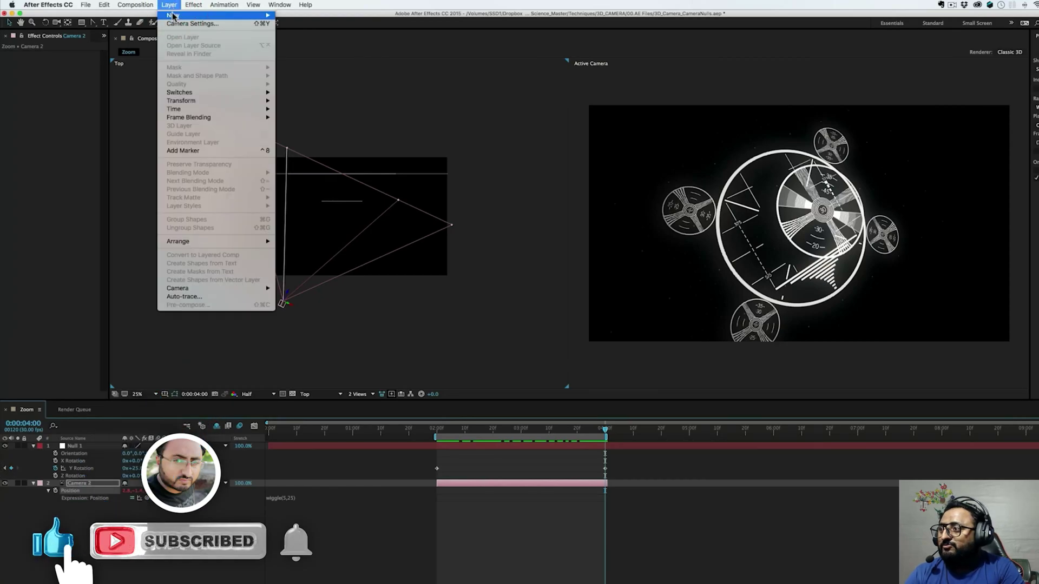
mouse_move(173, 16)
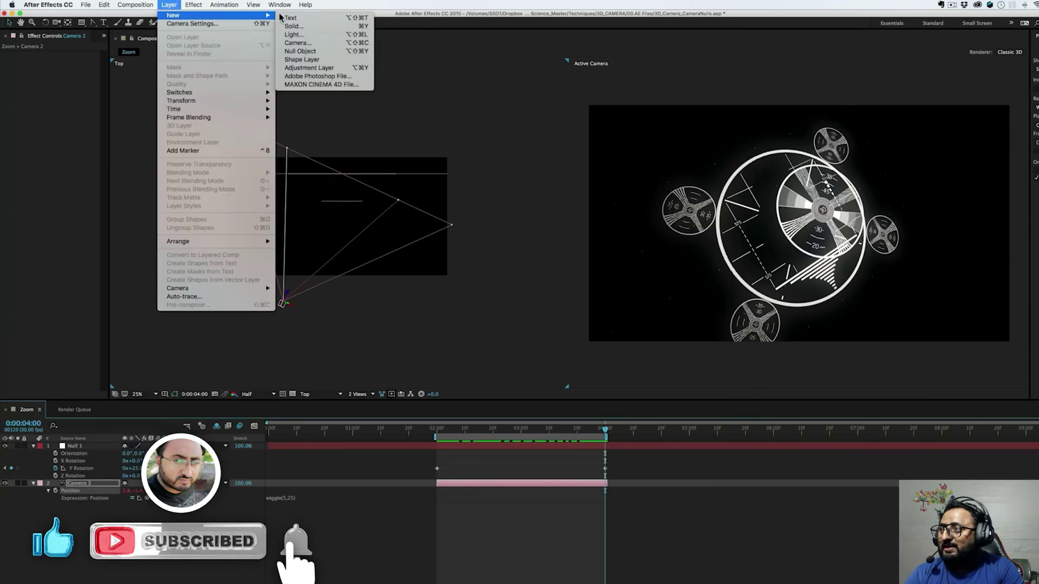
left_click(297, 52)
left_click(194, 5)
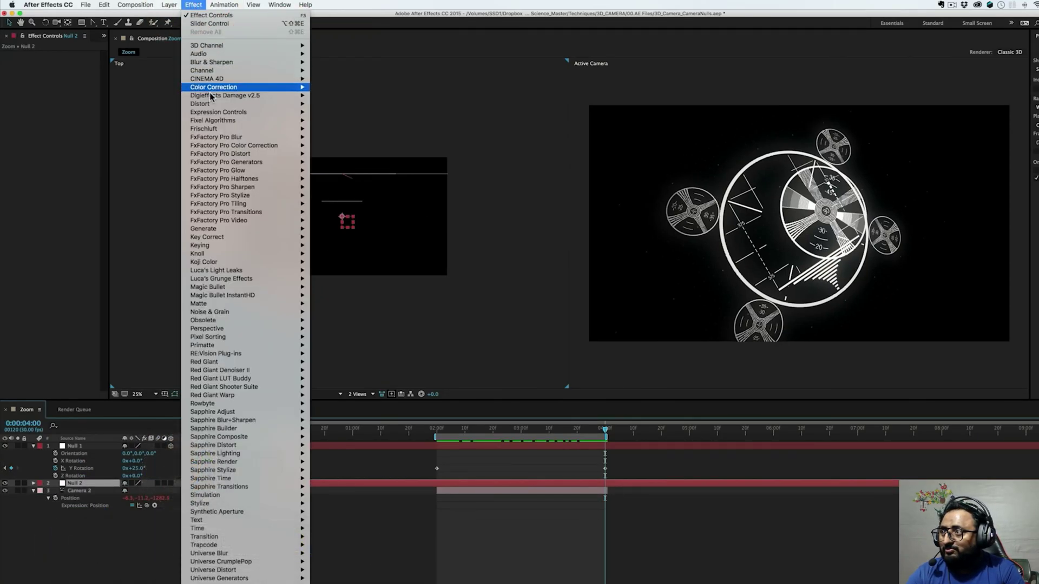
left_click(340, 163)
left_click(193, 5)
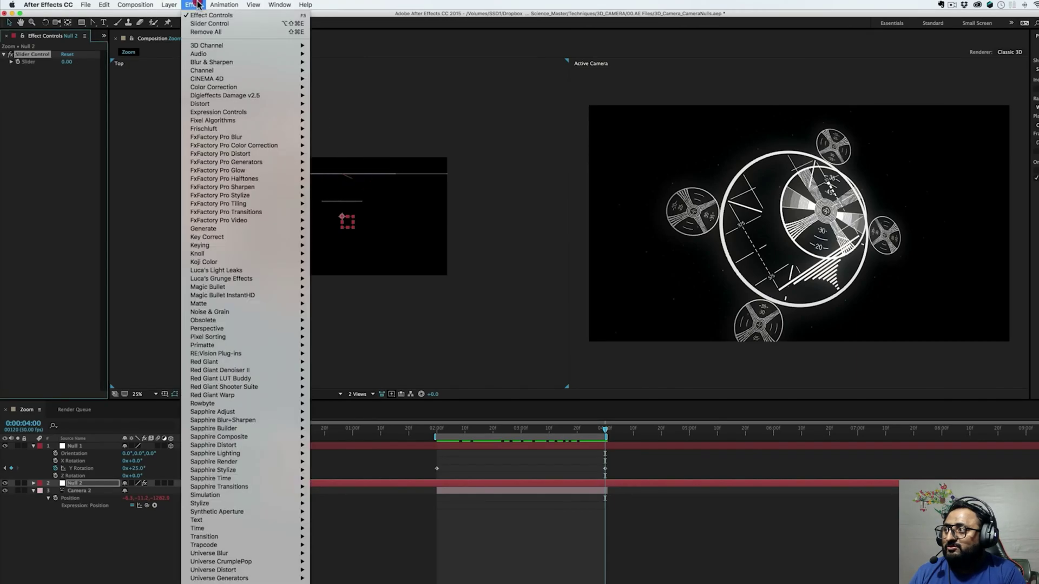
left_click(205, 24)
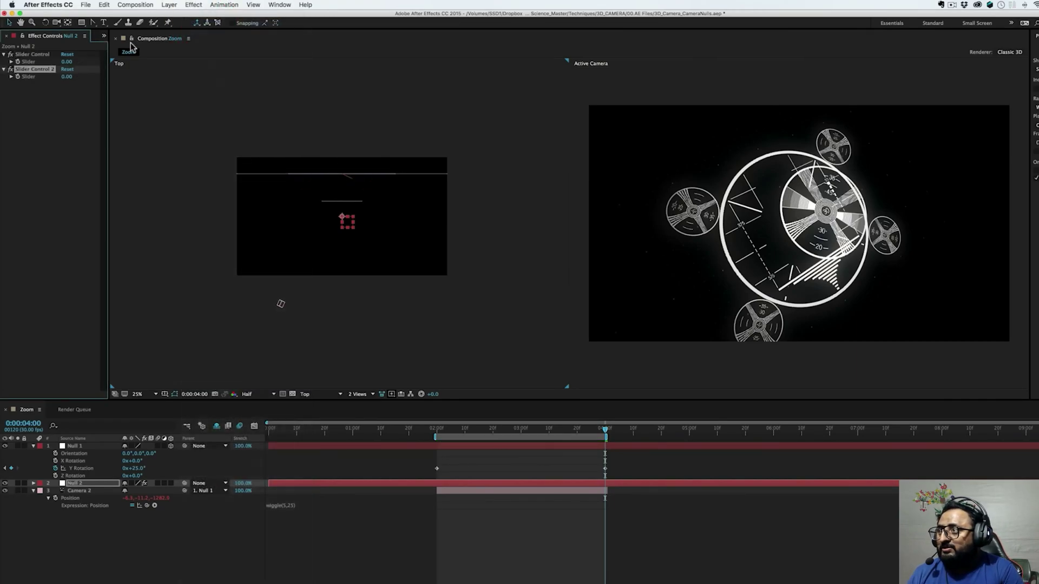
Rename Null 2's two slider effects Frequency and Amplitude
left_click(33, 55)
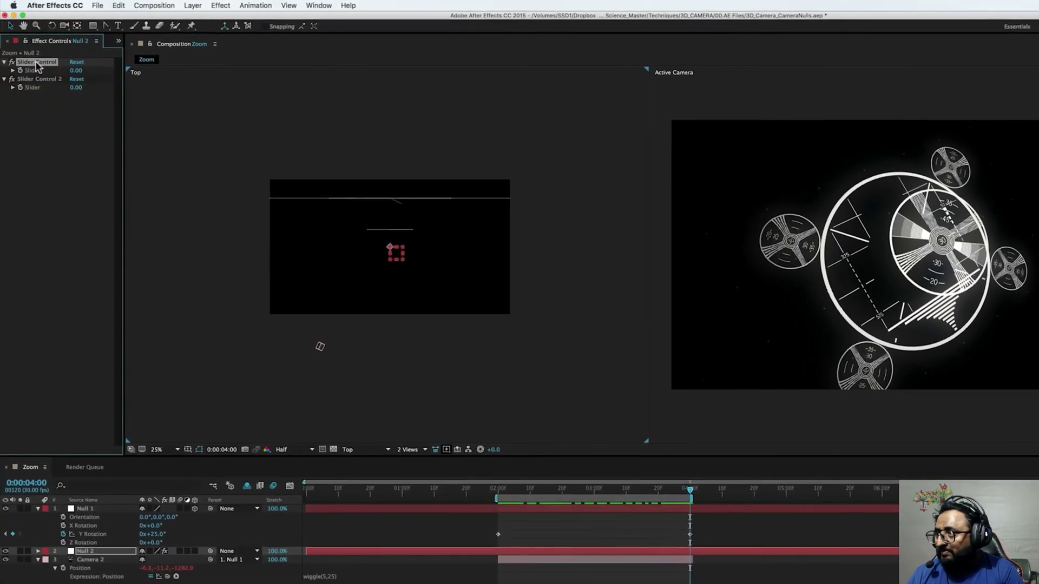
key("Return")
type("Frequency")
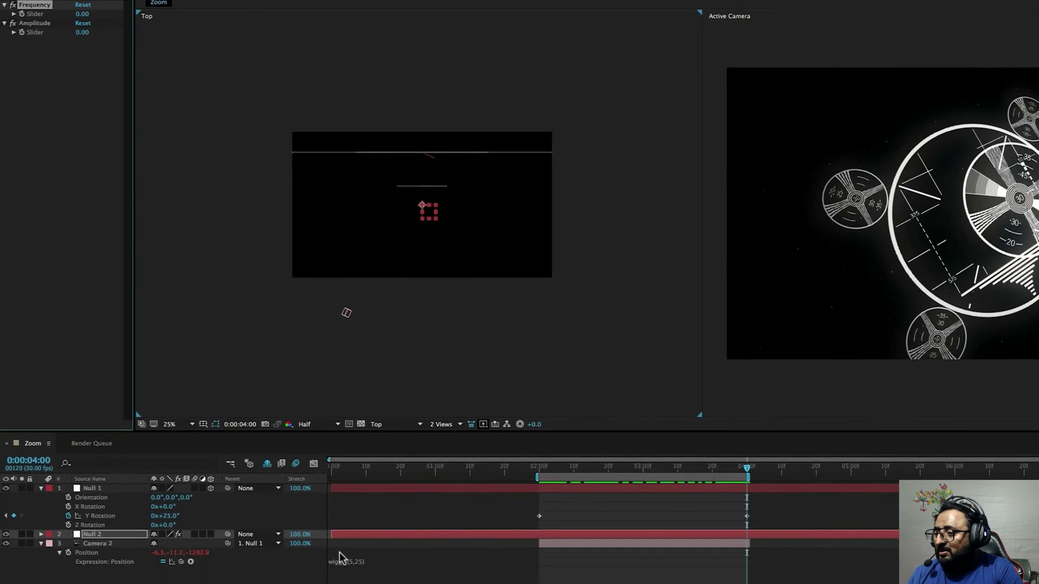
Replace the wiggle values in Camera 2's Position expression with links to Null 2's Frequency and Amplitude sliders
left_click(346, 563)
left_click(354, 480)
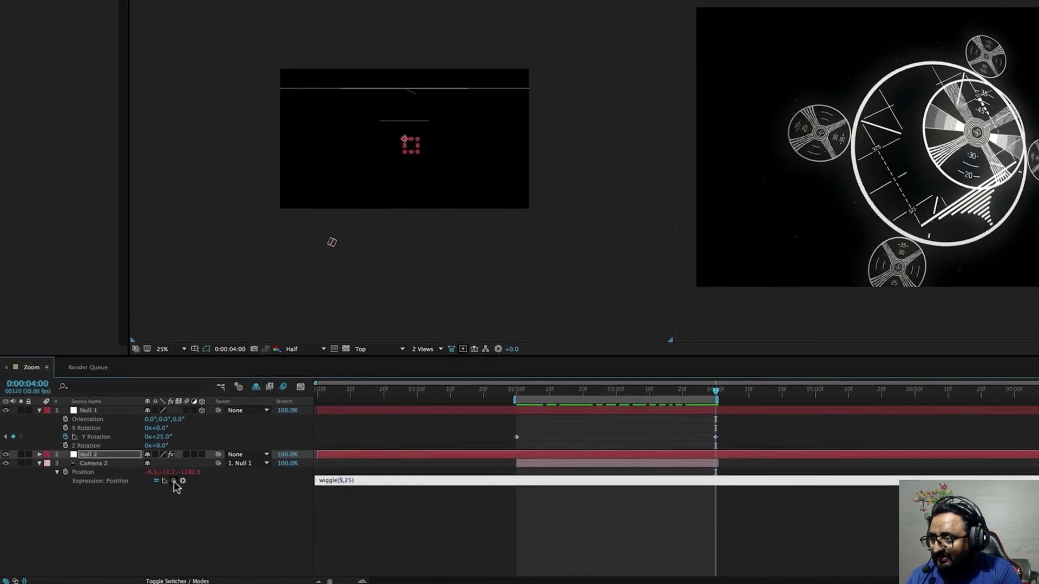
left_click_drag(121, 362, 39, 30)
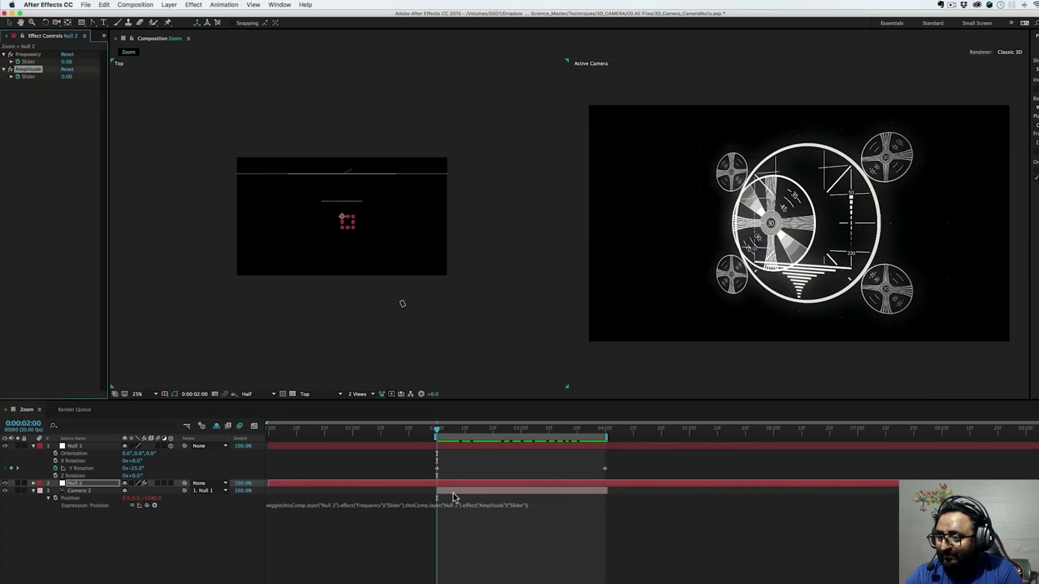
Keyframe both Null 2 sliders at 0 at 0:00:02:27, with Frequency 3 and Amplitude 25 at 0:00:03:02, and preview the animation
key("u")
left_click_drag(437, 429, 513, 431)
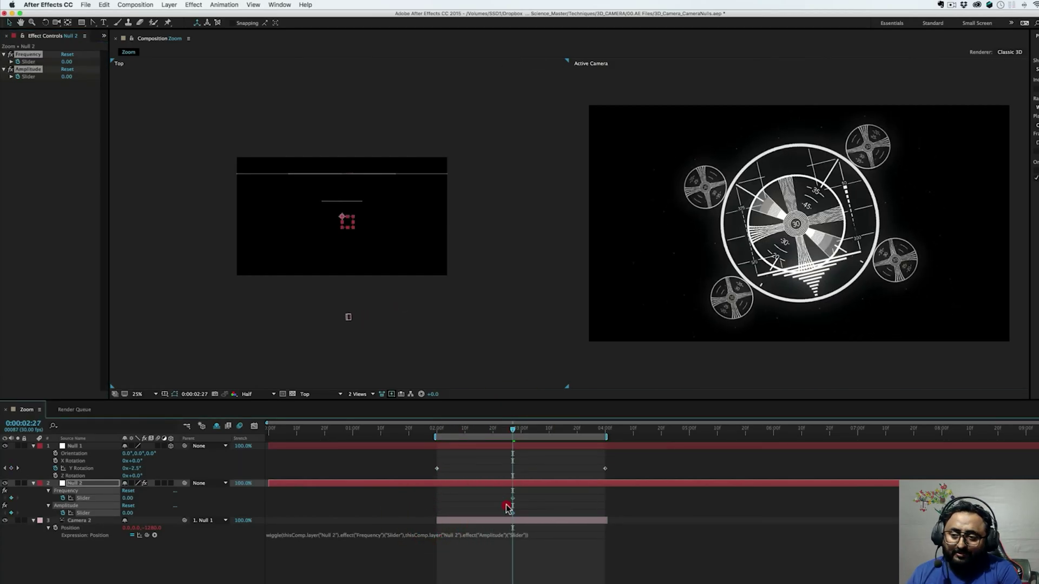
left_click(526, 431)
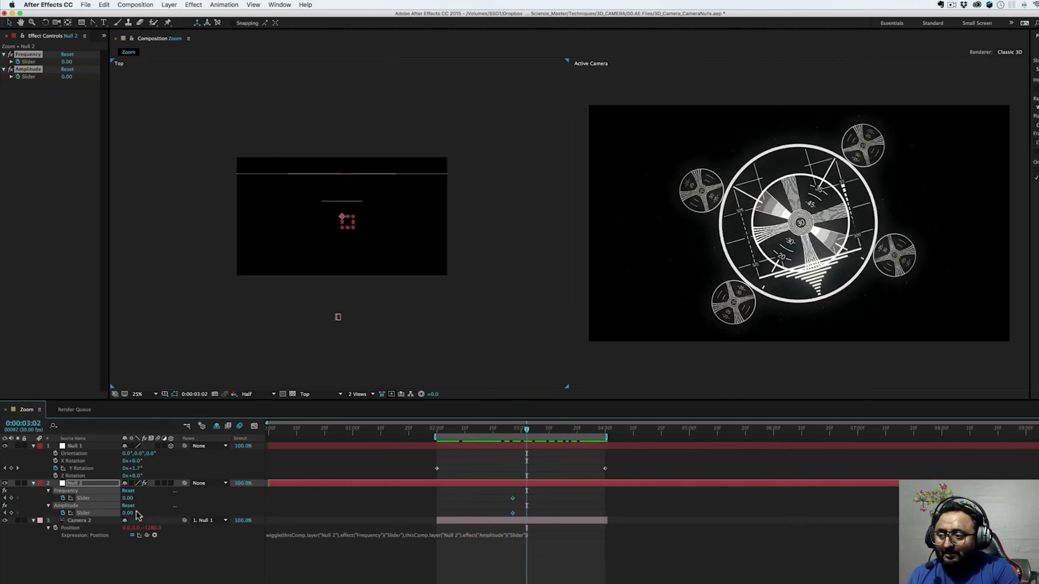
left_click_drag(129, 499, 139, 499)
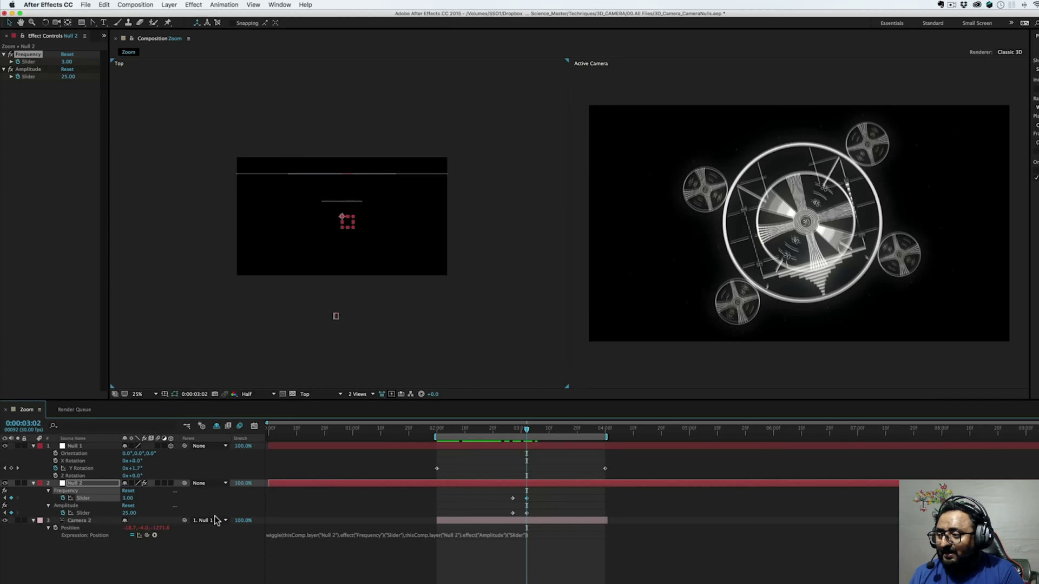
key("space")
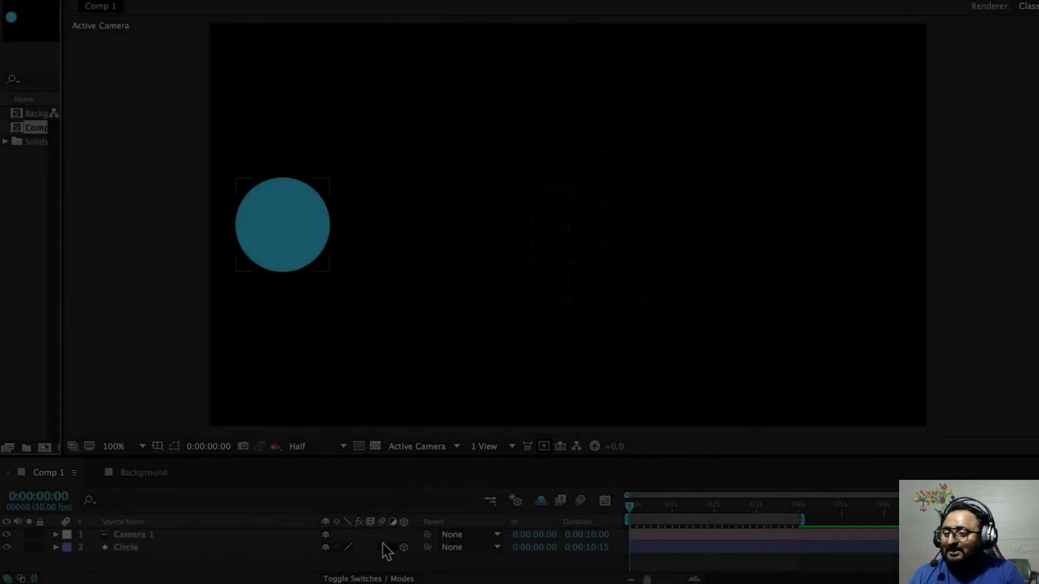
Turn on motion blur for the Circle layer and enable motion blur for the whole of Comp 1
left_click(305, 547)
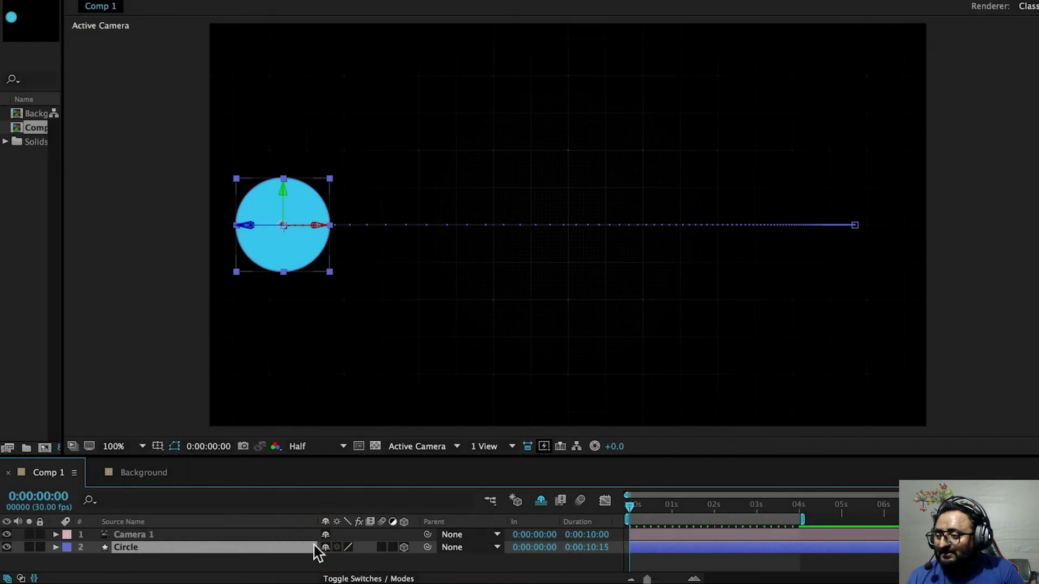
left_click(548, 528)
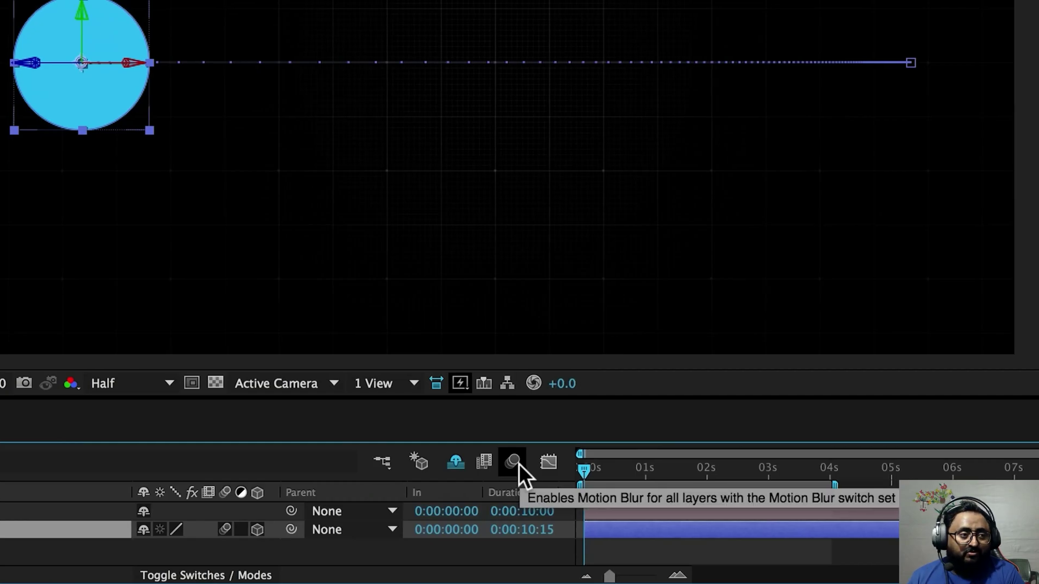
left_click(519, 463)
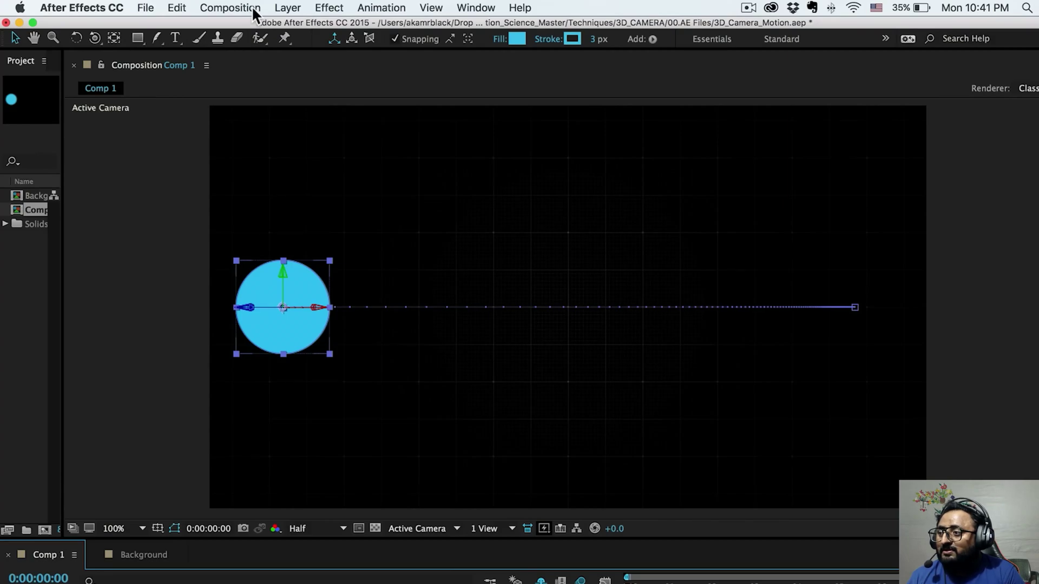
Open the advanced composition settings of Comp 1
left_click(251, 6)
left_click(259, 50)
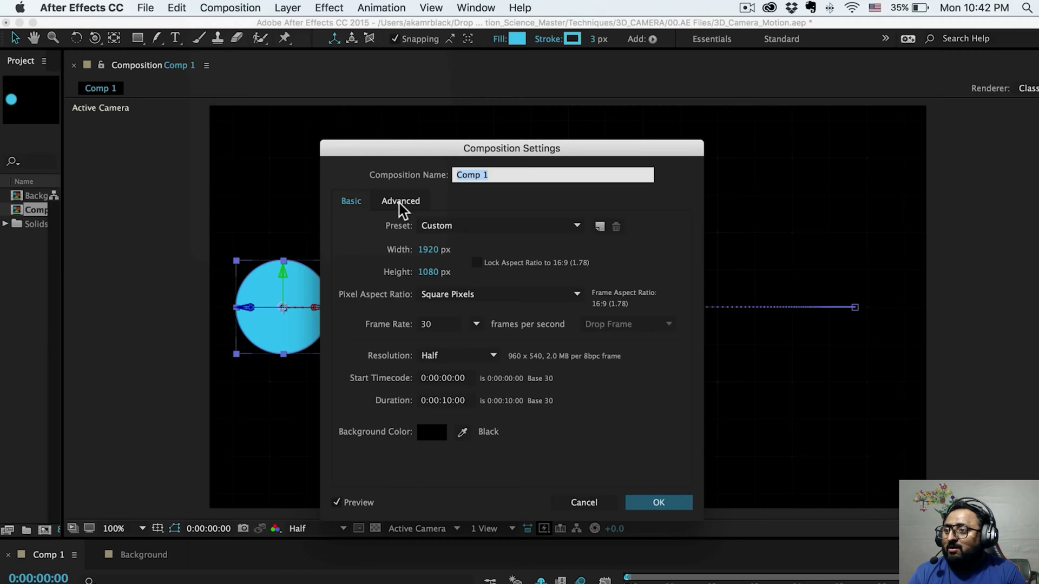
left_click(401, 204)
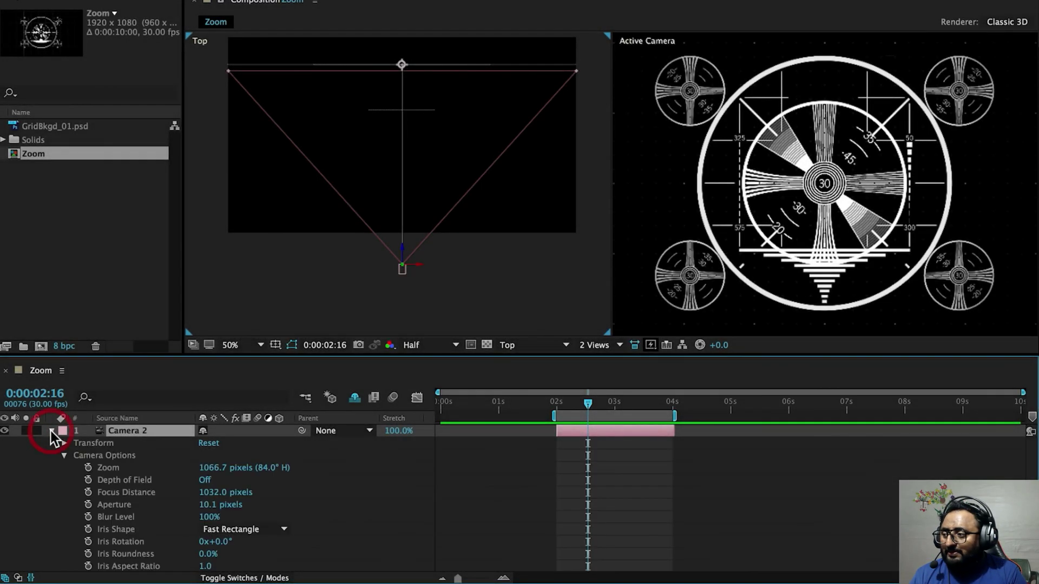
Turn on Depth of Field for Camera 2 in the Zoom composition, checking the option in its camera settings
left_click_drag(208, 470, 552, 502)
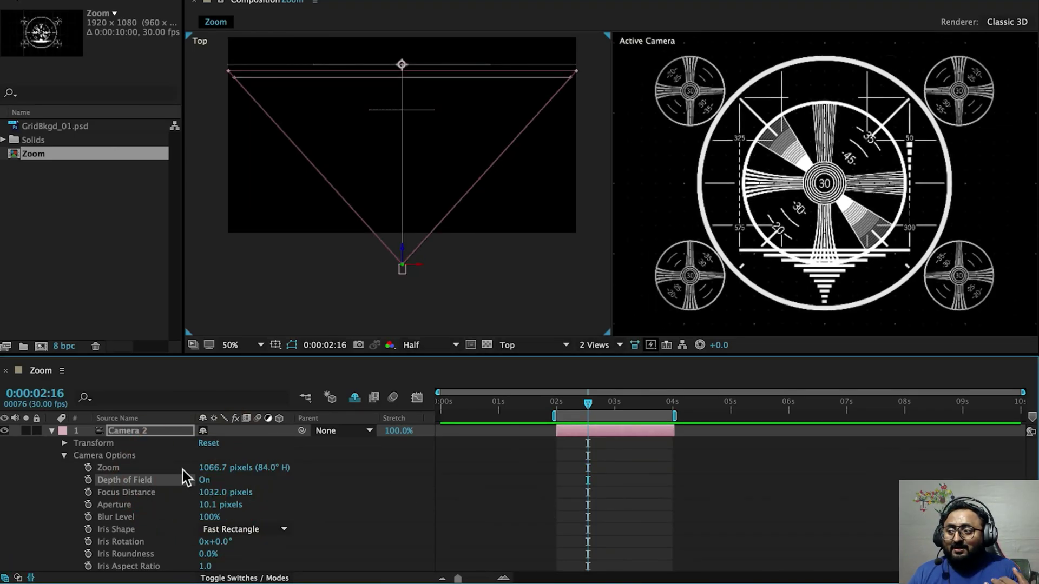
double_click(123, 430)
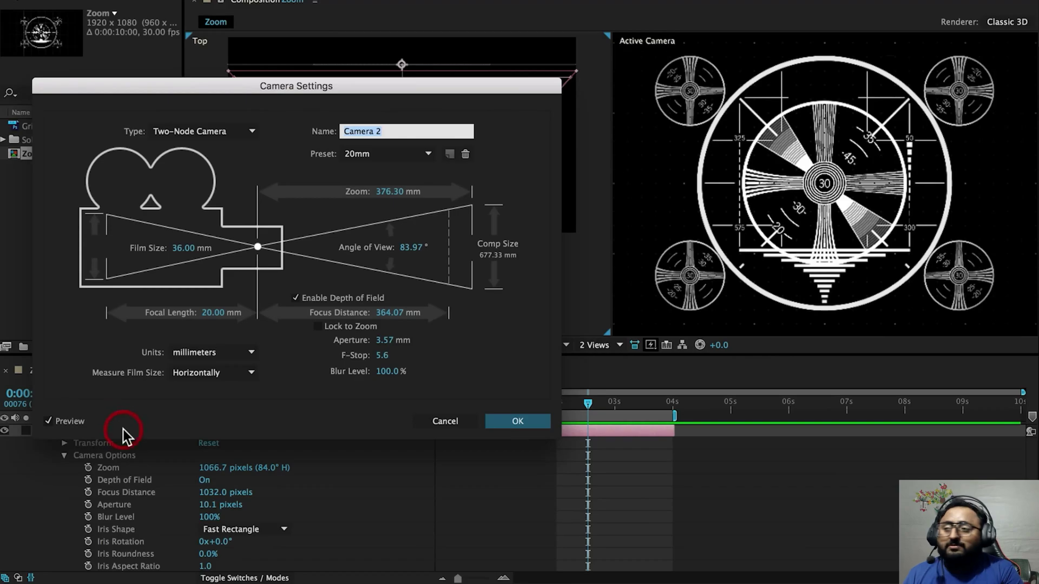
left_click(295, 298)
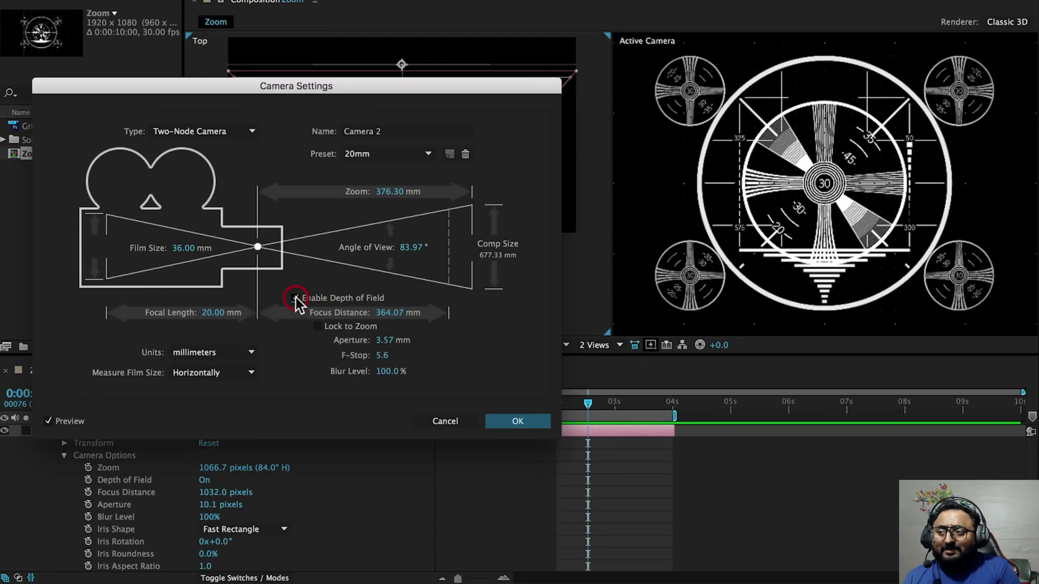
left_click(518, 421)
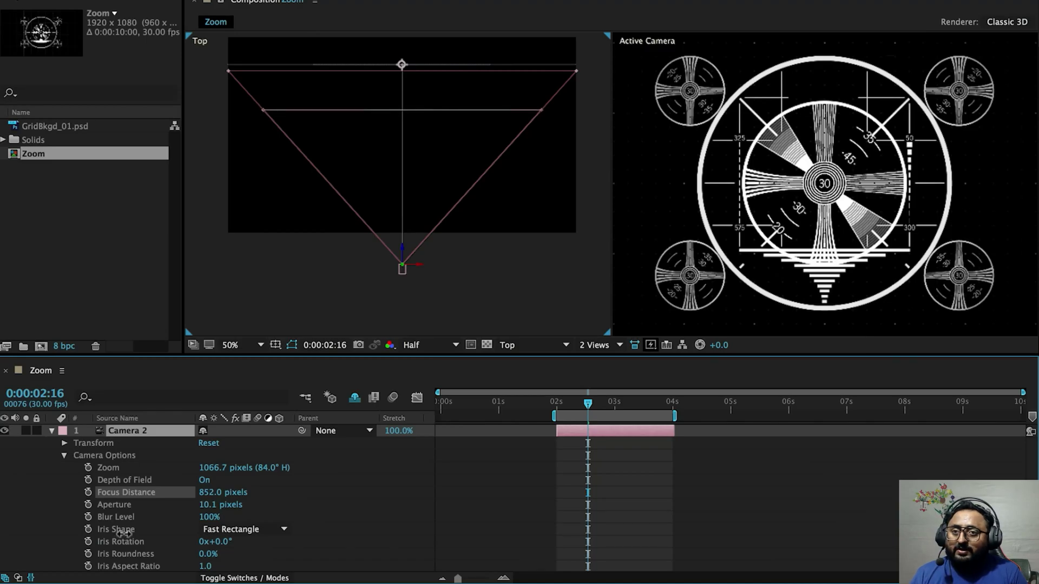
Set Camera 2's Focus Distance to 852 pixels, Aperture to 819.1 pixels and Blur Level to 217%
left_click_drag(290, 503, 774, 496)
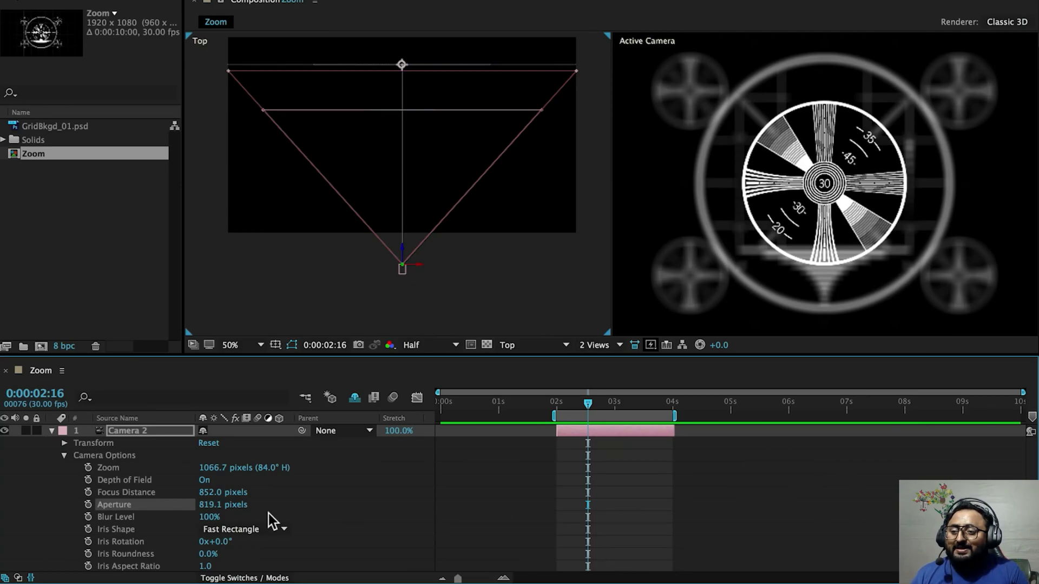
left_click_drag(222, 516, 284, 512)
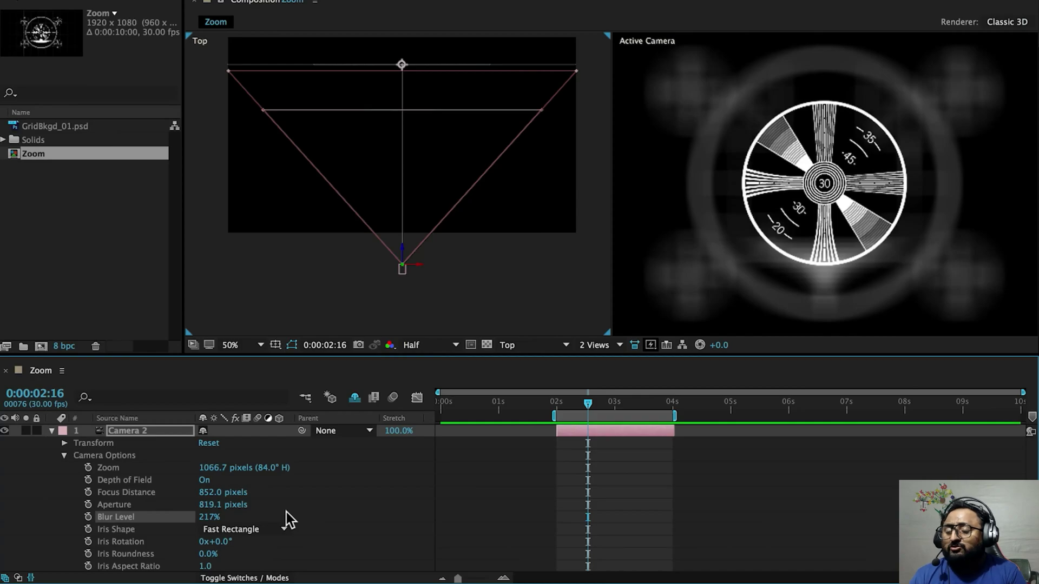
Examine Camera 2's iris shape choices, its iris and highlight properties, and the camera commands available for the layer
left_click(285, 529)
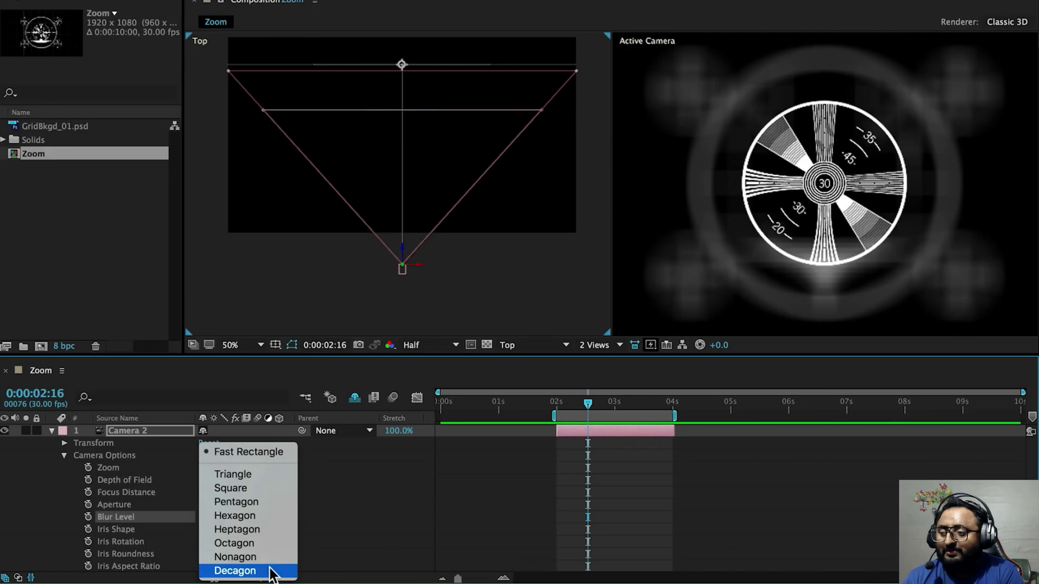
left_click(337, 557)
scroll(320, 548, "down", 4)
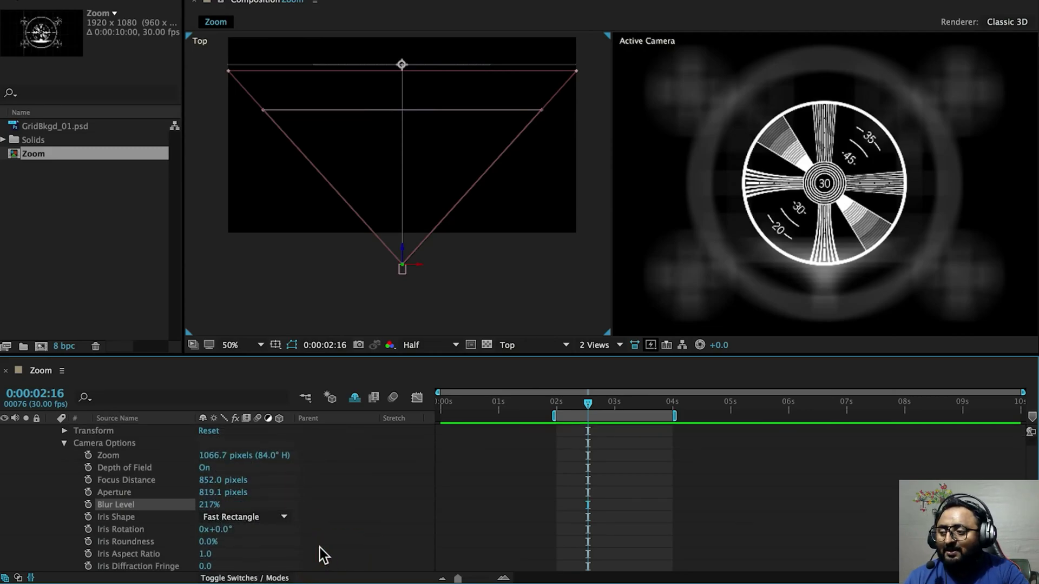
left_click(116, 480)
left_click(115, 492, "shift")
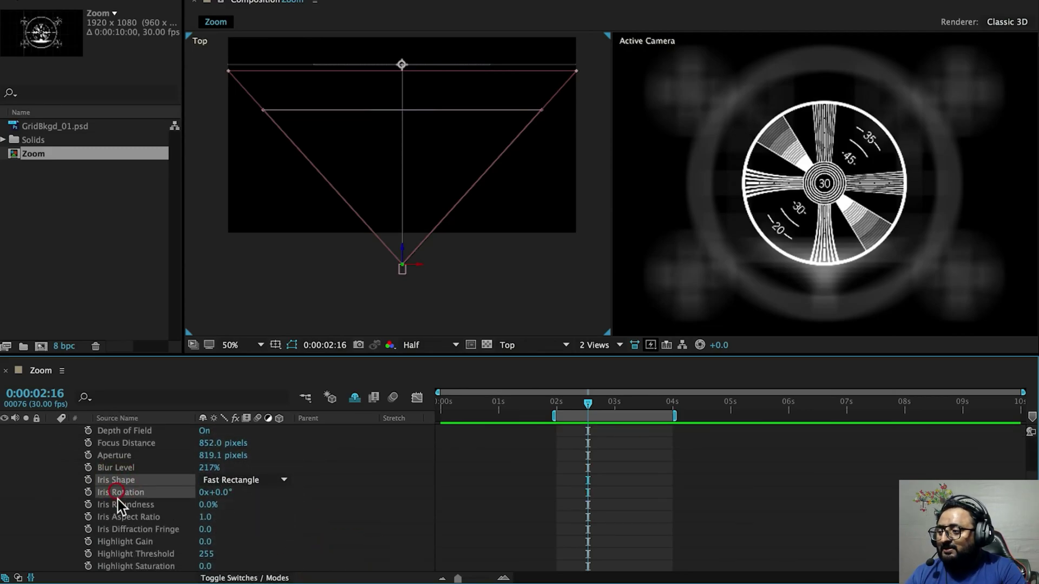
left_click(121, 517, "shift")
left_click(120, 528, "shift")
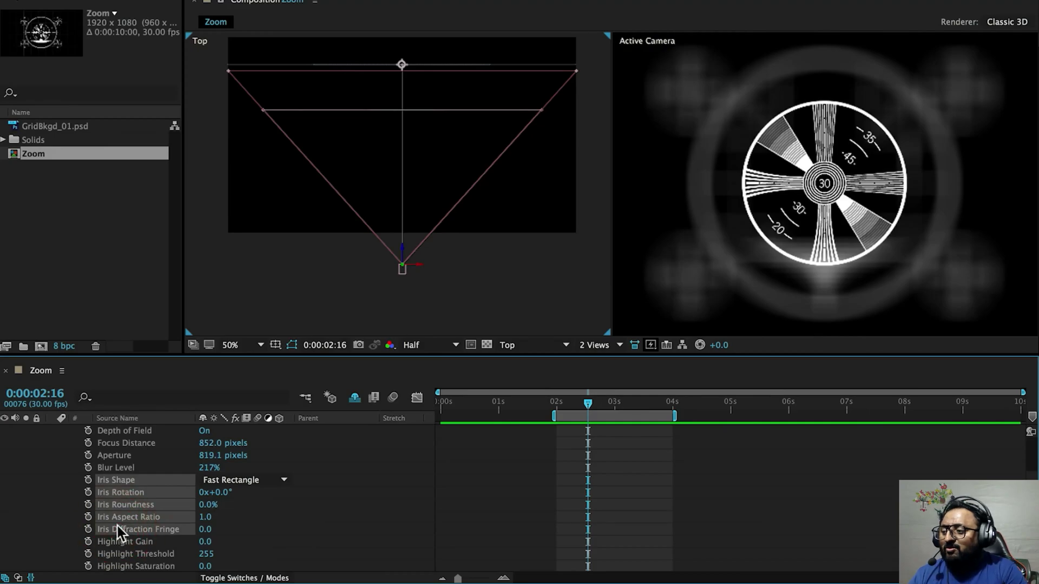
left_click(122, 541)
left_click(124, 551, "shift")
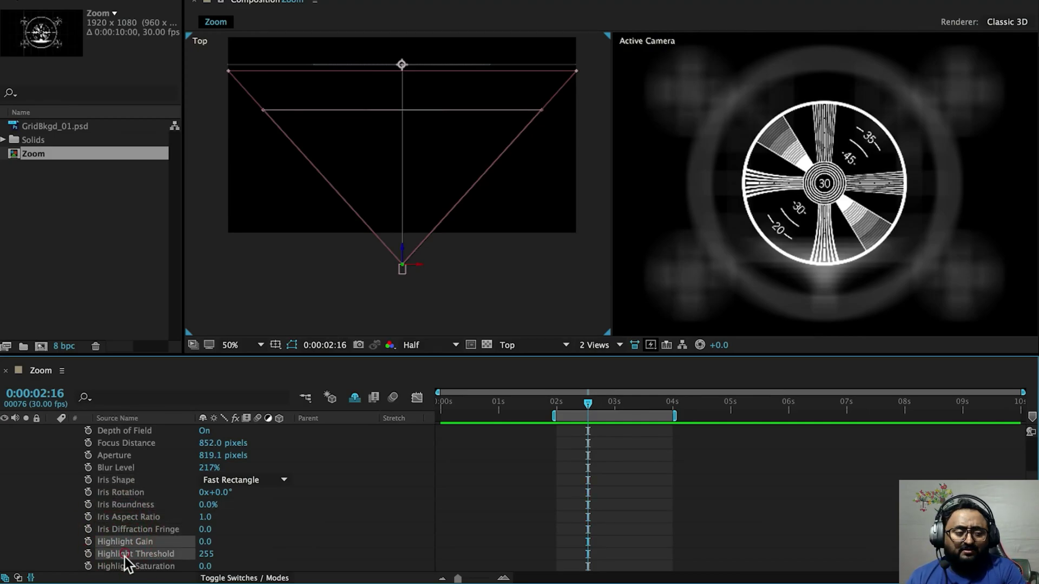
left_click(129, 566, "shift")
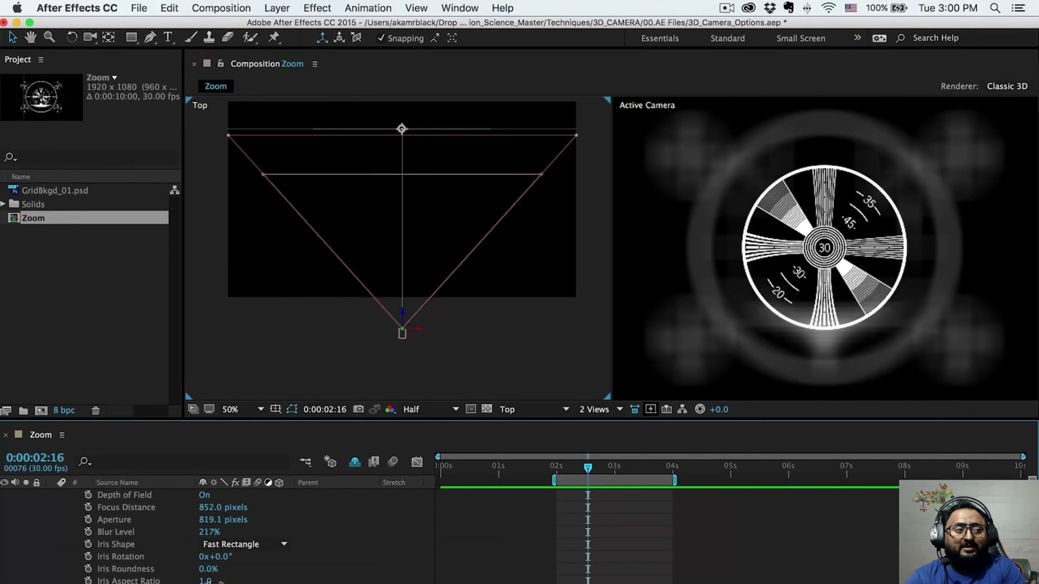
left_click(277, 9)
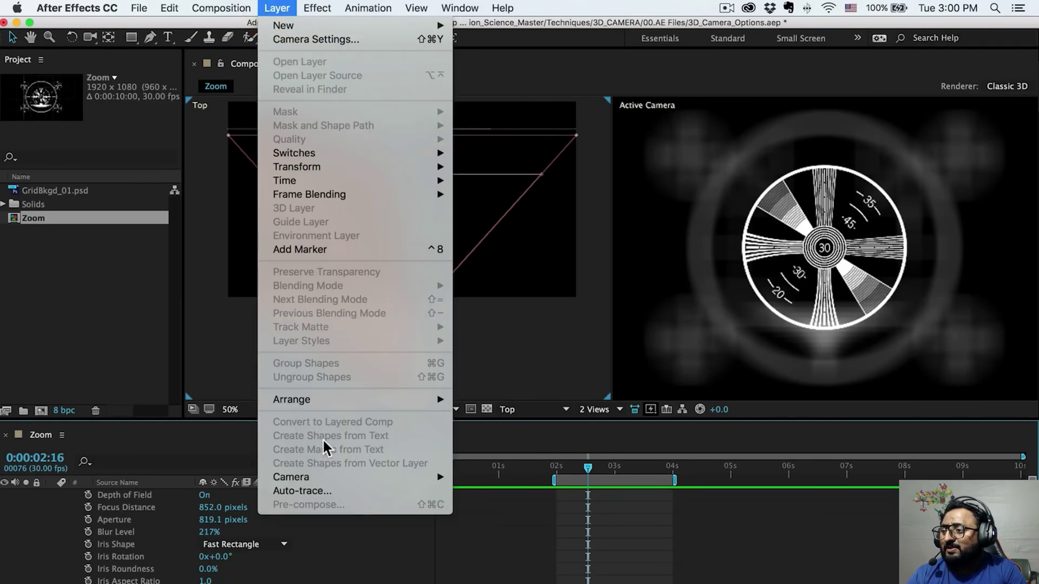
mouse_move(323, 476)
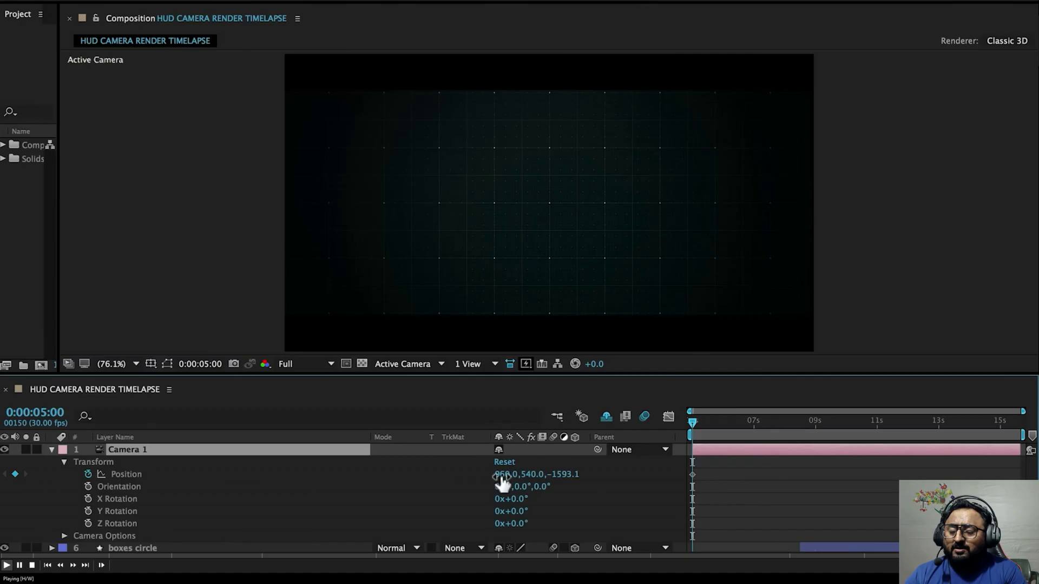
Set Camera 1's Position to 960, 475, -900 at 5 seconds in HUD CAMERA RENDER TIMELAPSE and enter another Y value for its animation
left_click(562, 474)
type("-900")
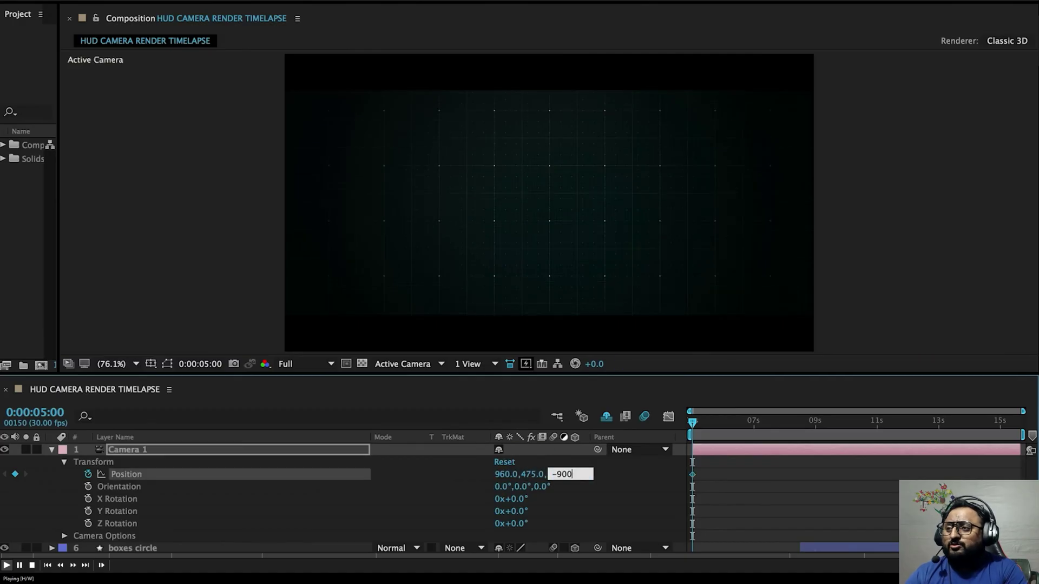
left_click(530, 474)
type("52")
Add a second camera at 7 seconds with keyframed Point of Interest 990, 90, 55 and Position 780, 840, -345, X Rotation -10° and Z Rotation 30°
key("ctrl+alt+shift+c")
key("Return")
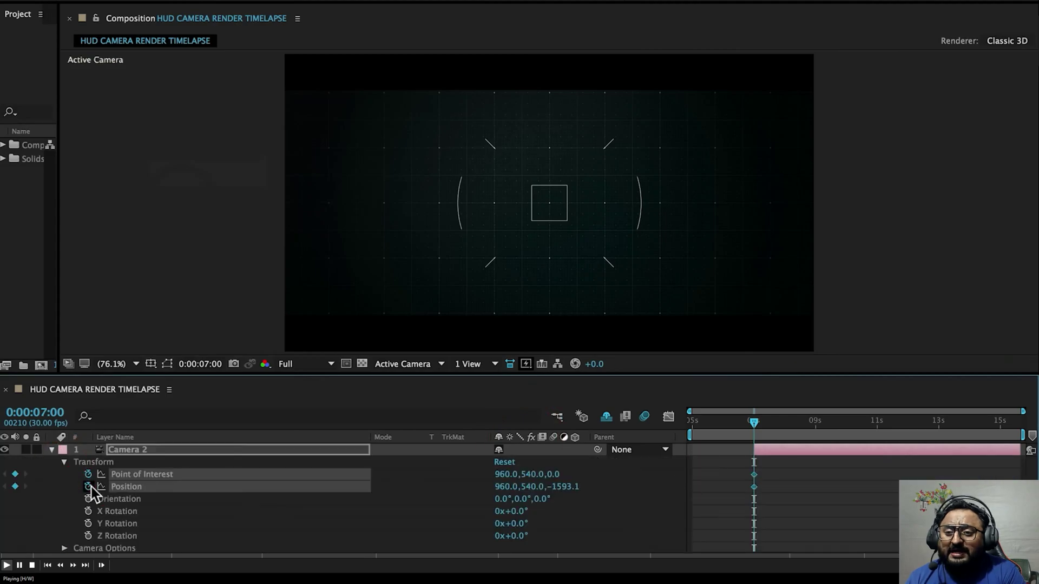
left_click(533, 474)
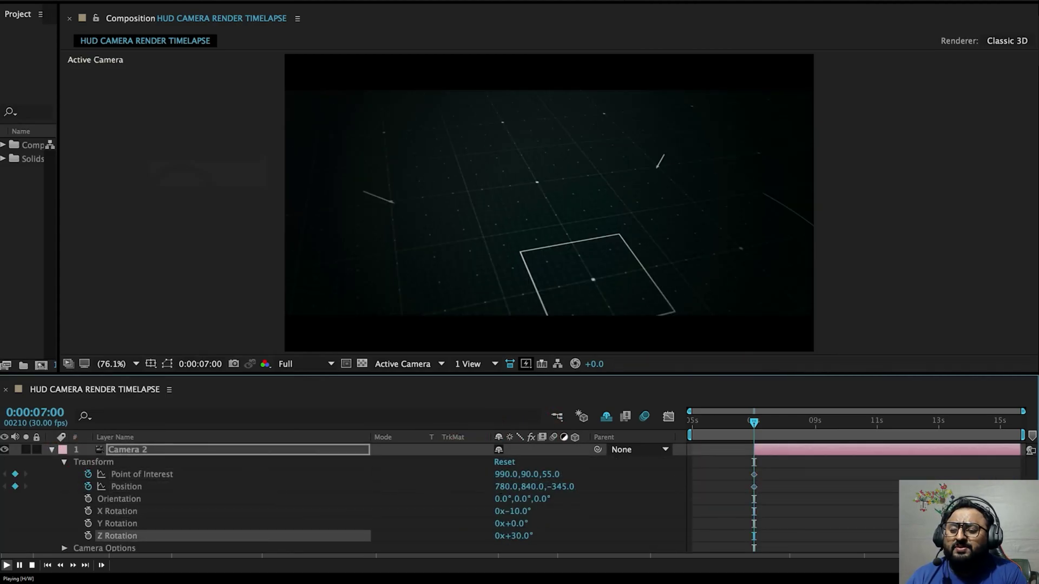
At 0:00:12:10, keyframe Camera 2's Point of Interest at 1025, 155, 130 and its Position with X 815 and Y 910
left_click_drag(754, 421, 914, 417)
key("Tab")
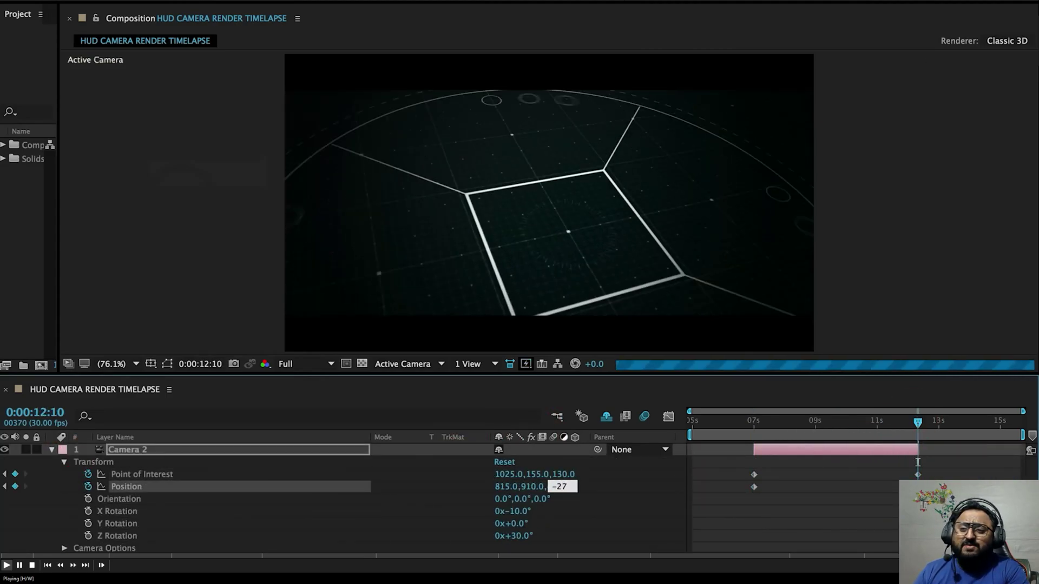